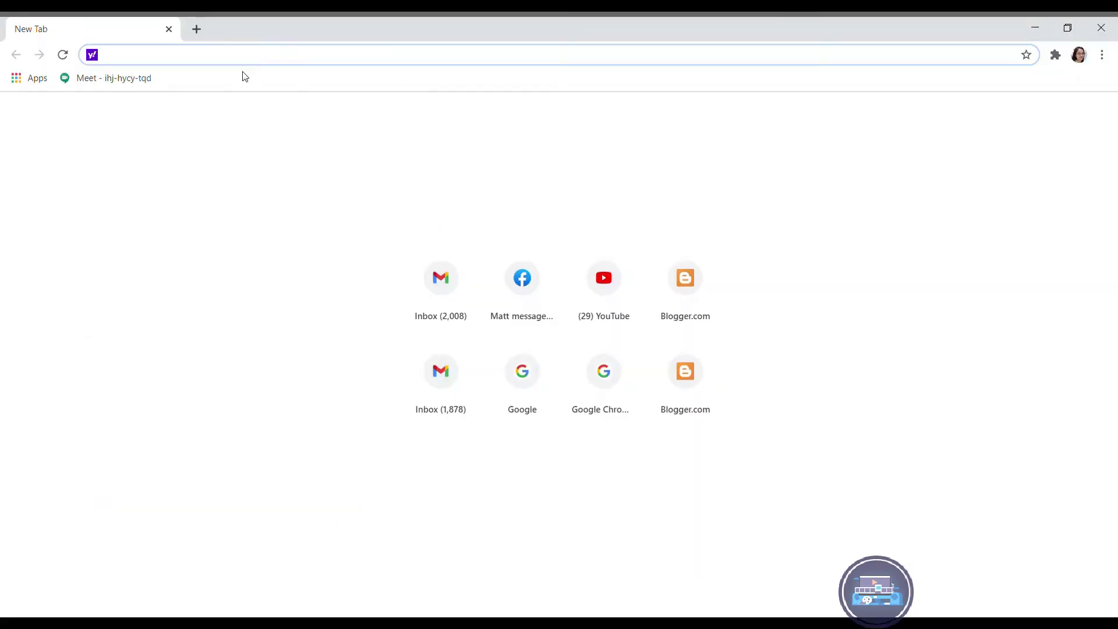
text(www.)
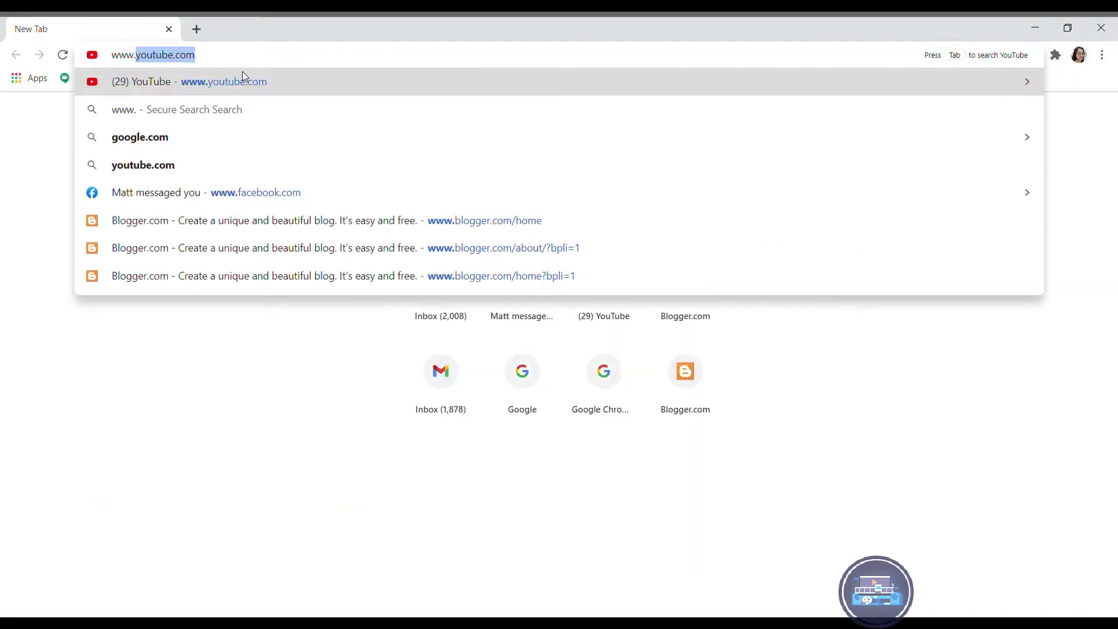
text(blo)
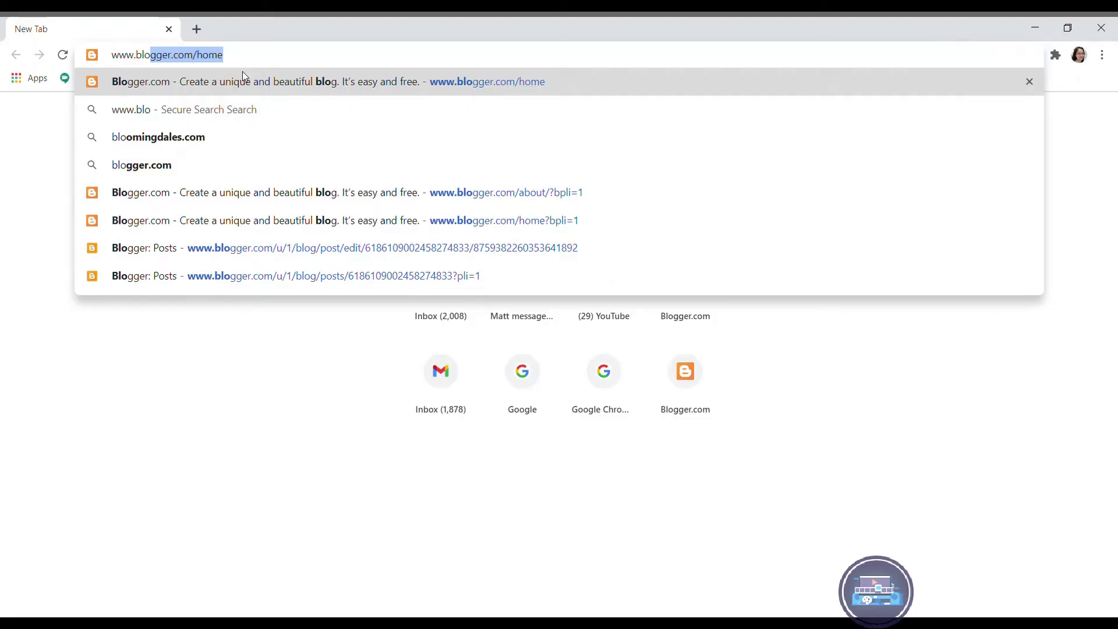
text(gg)
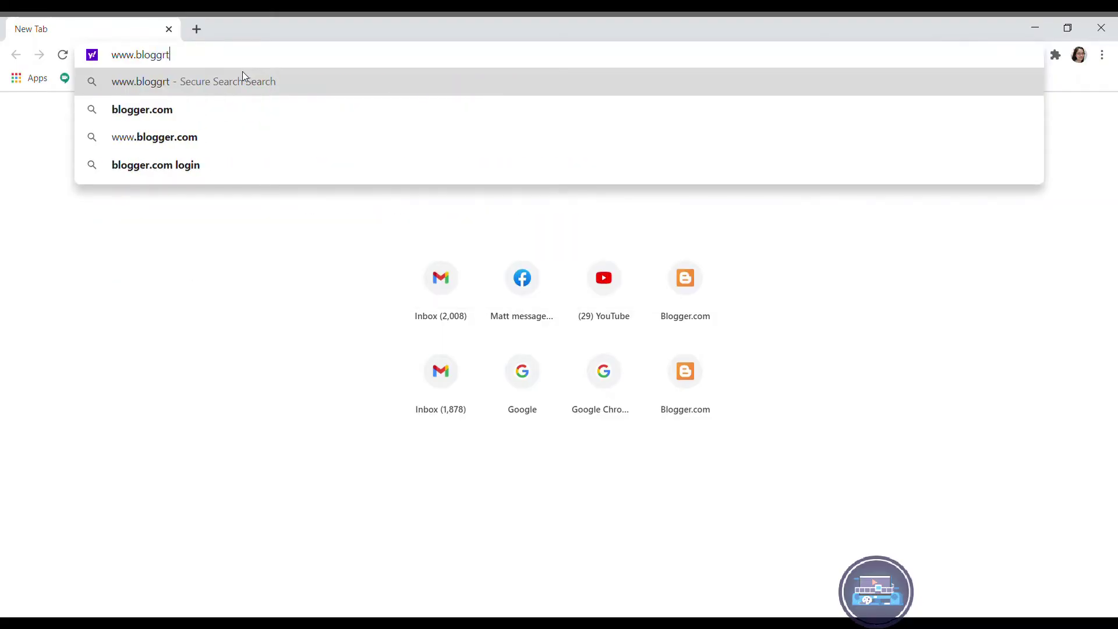
text(er.com/home)
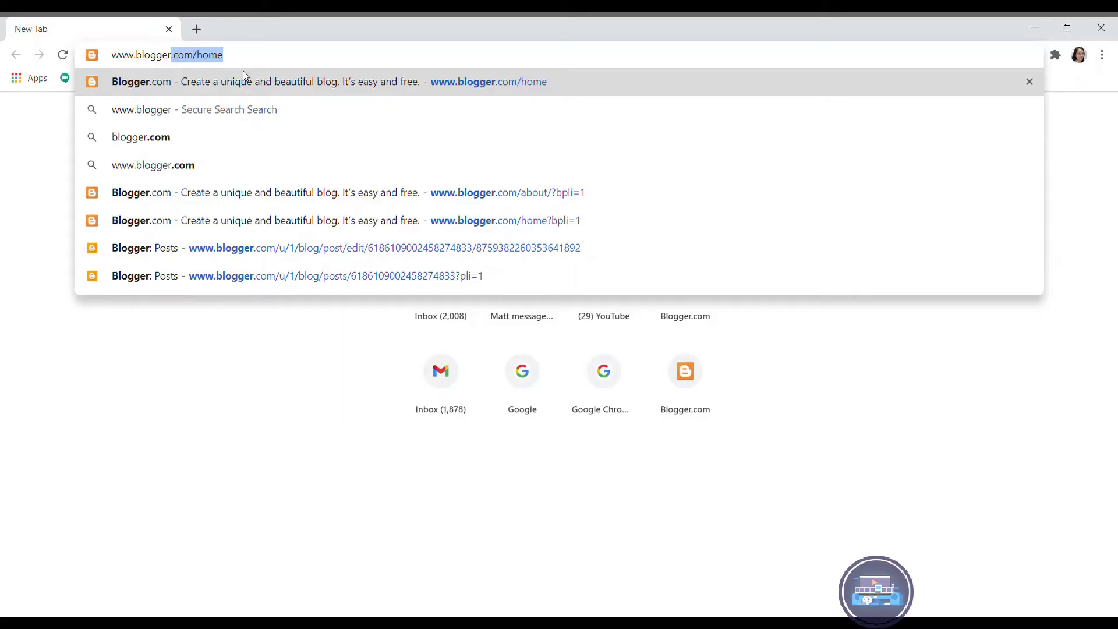
Step: Accept the blogger.com/home address suggestion in Chrome's address bar
click(219, 56)
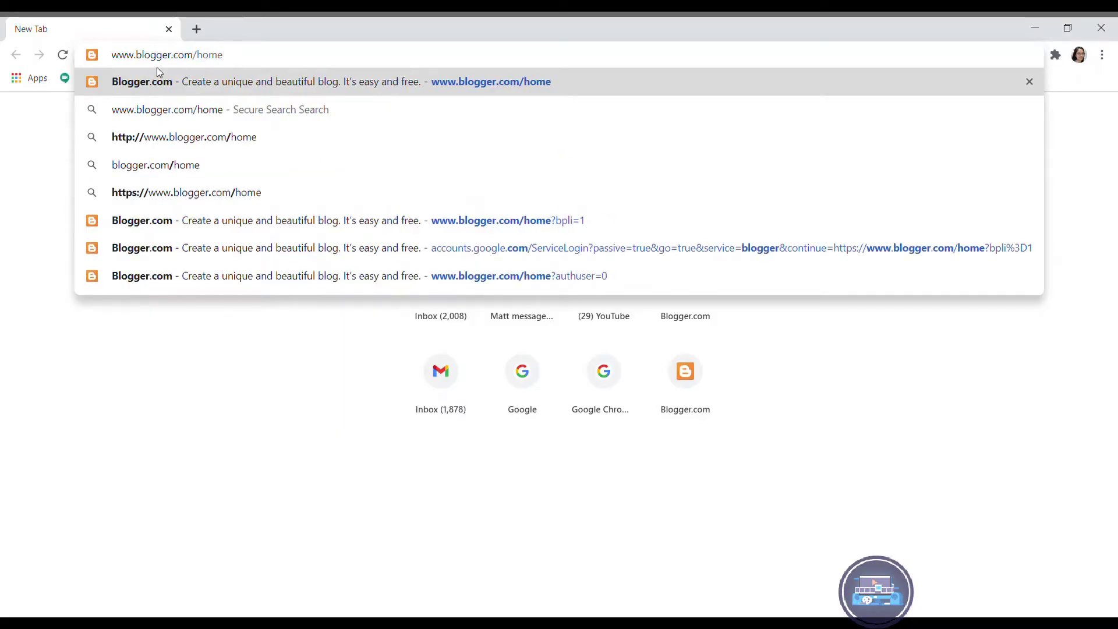
Step: Sign in to Blogger with the chosen Google account and password
click(237, 87)
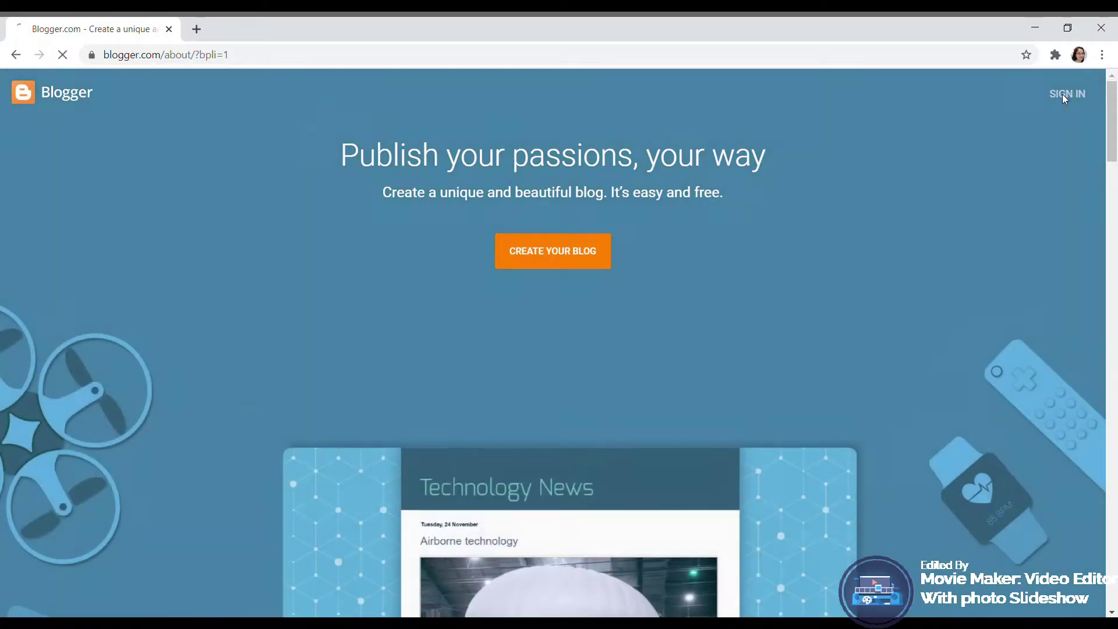
click(1065, 96)
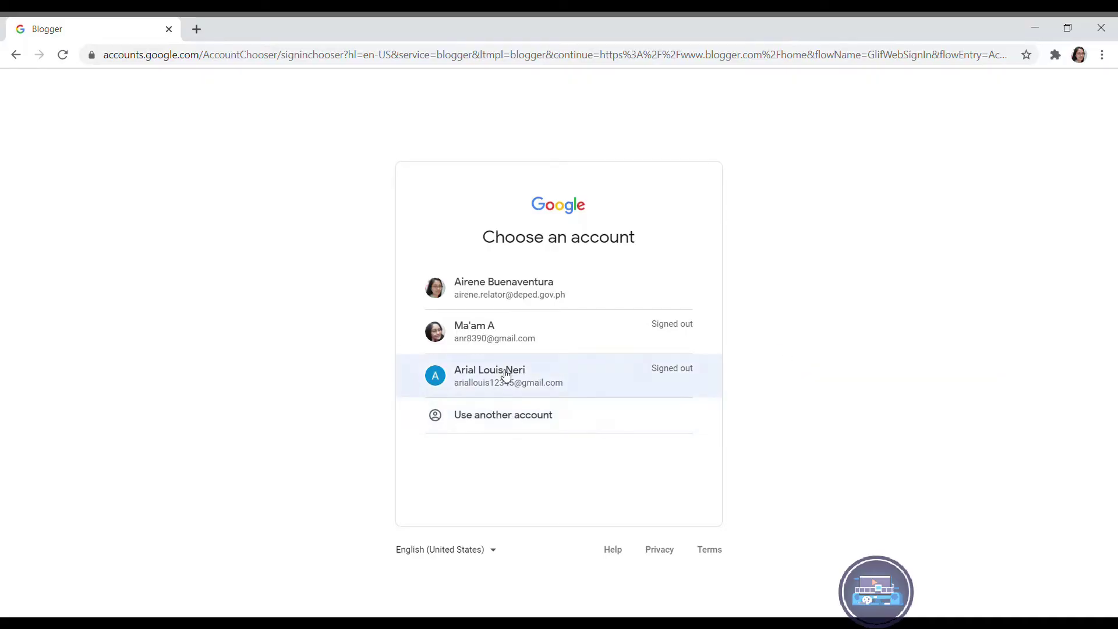
click(511, 388)
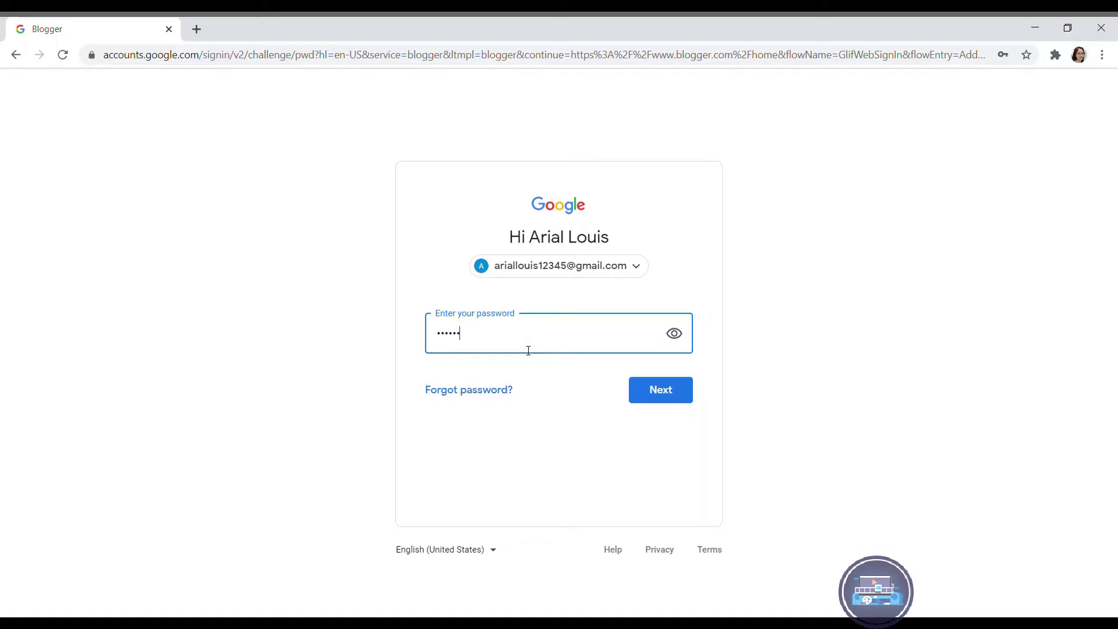
key(Return)
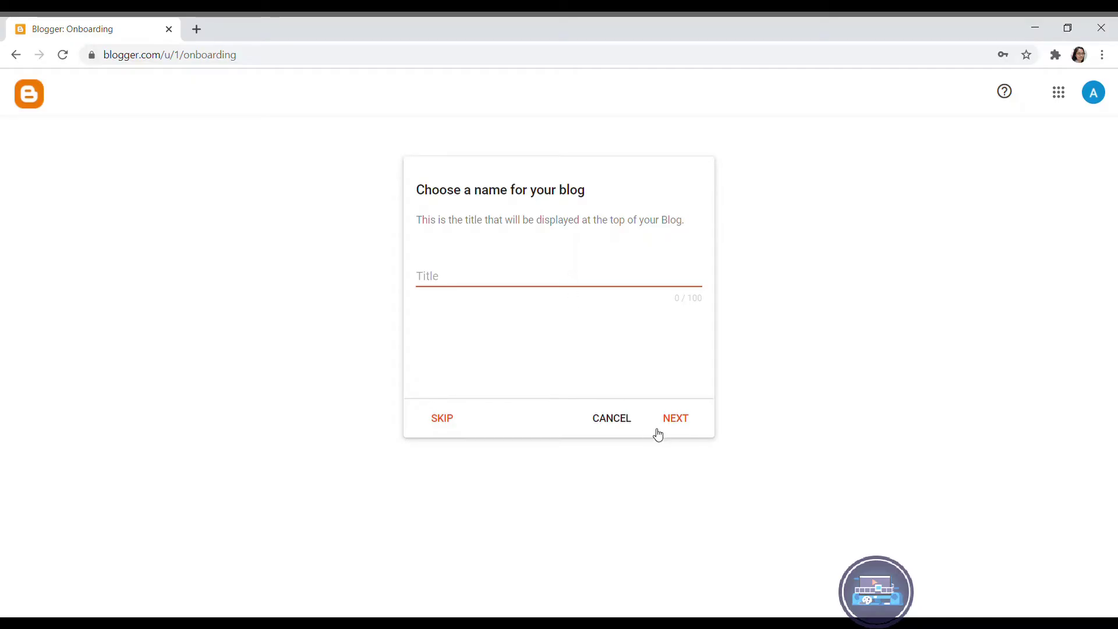
Step: Title the new blog "Ma'am A Educational Videos" and continue to the address step
click(679, 421)
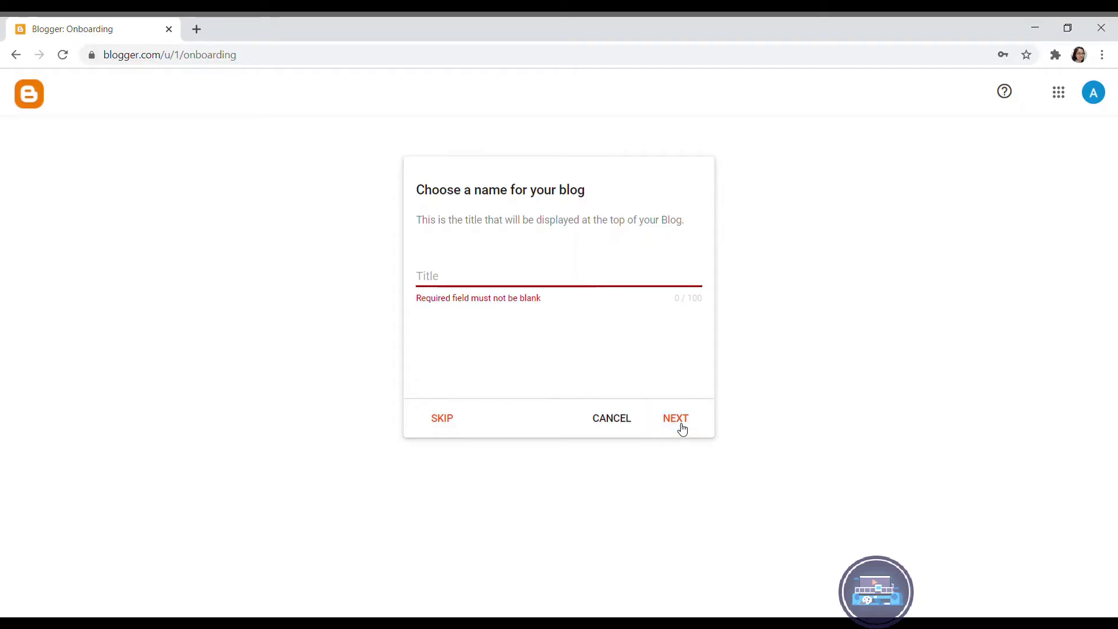
click(447, 280)
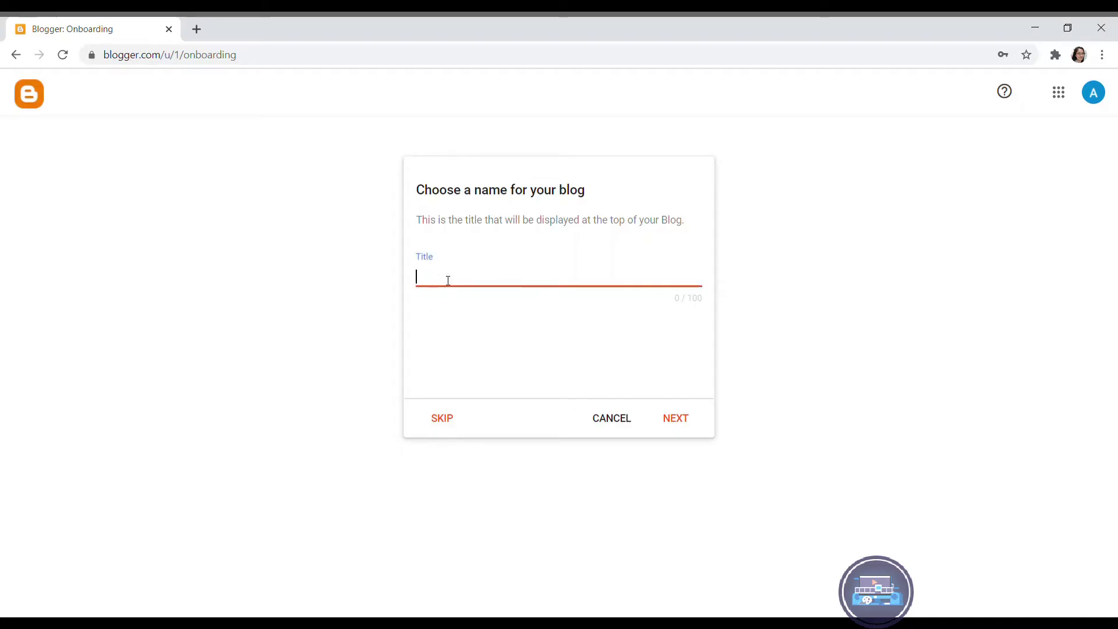
text(a)
text(Ma)
text(m A E)
text(ducat)
text(ional Vi)
text(deos)
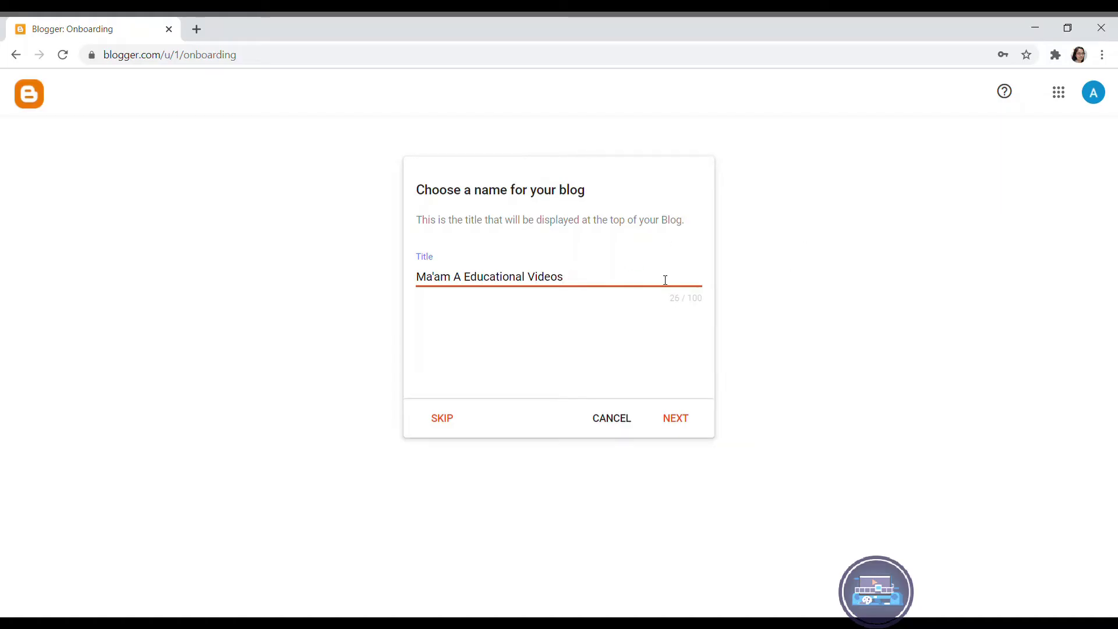
click(677, 421)
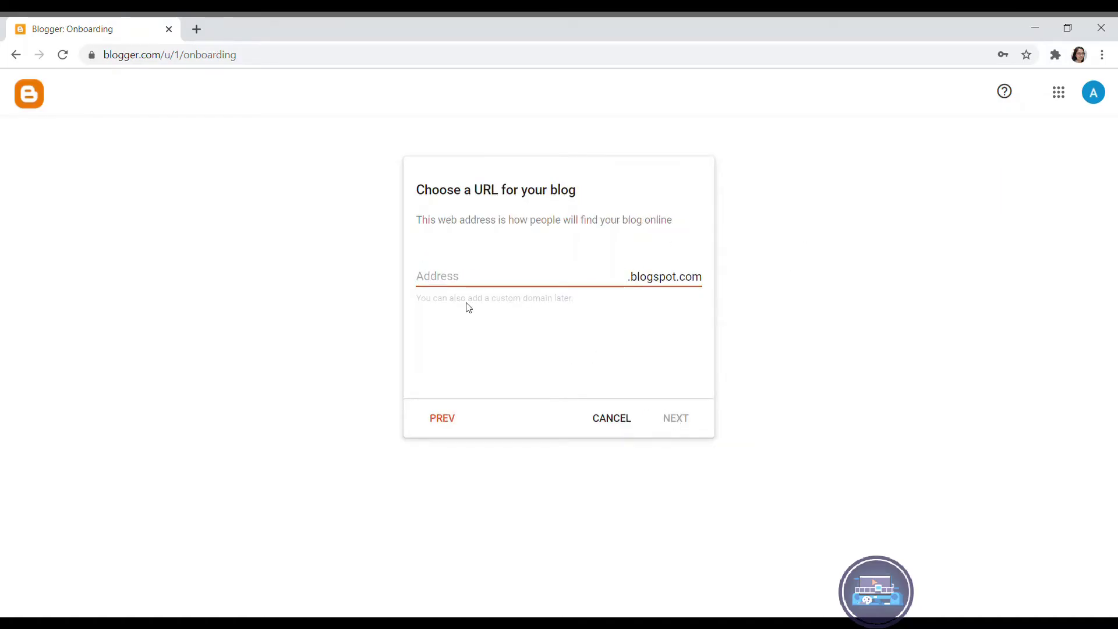
Step: Enter the blogspot address airenebuenaventura in the Address field
click(445, 286)
text(a)
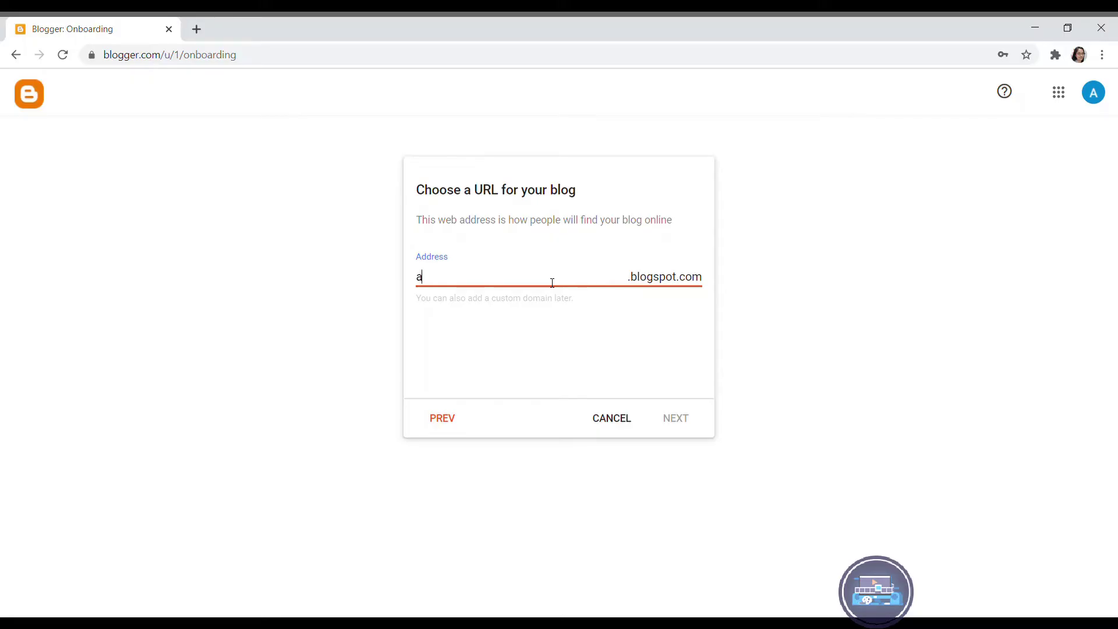
text(irenebue)
text(naventura)
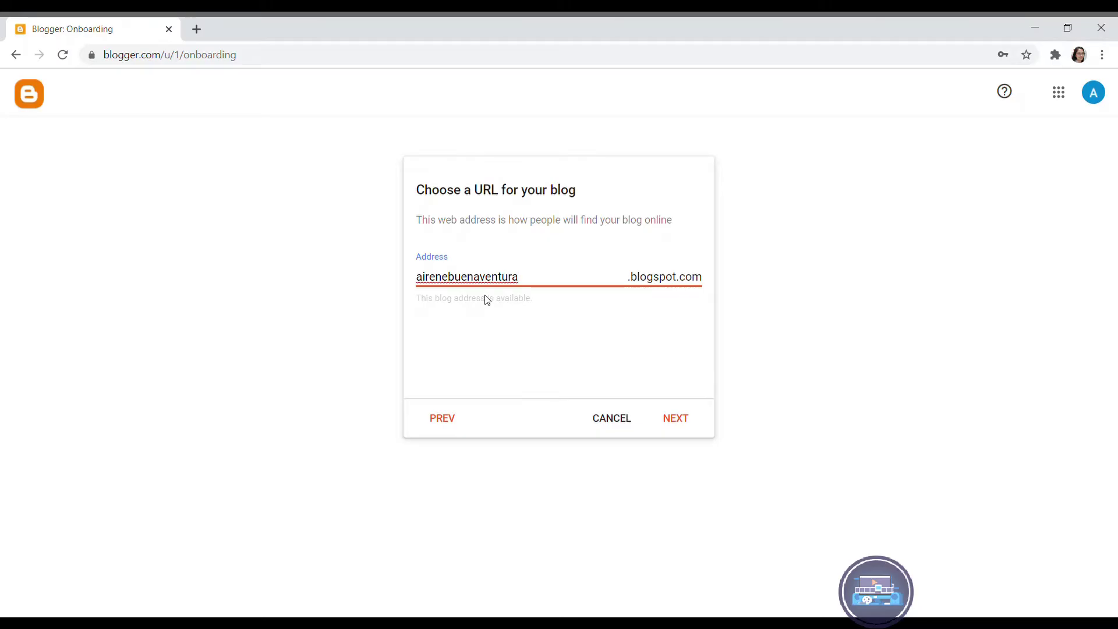
Step: Clear the rejected address, enter an available blogspot address and continue to display name
drag(541, 286, 265, 292)
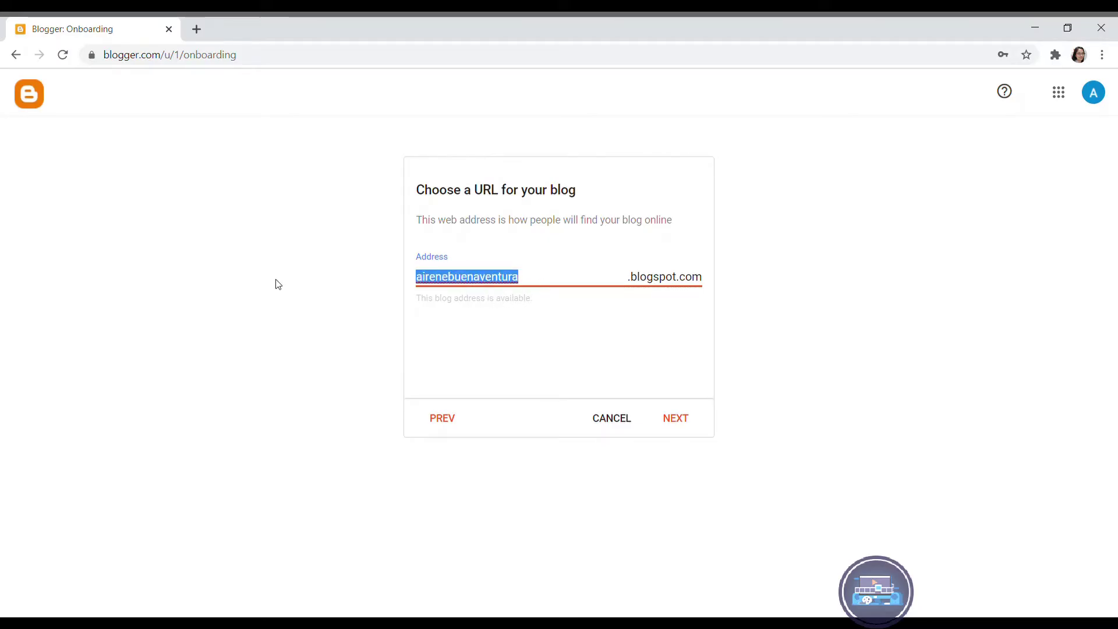
key(BackSpace)
text(mam A)
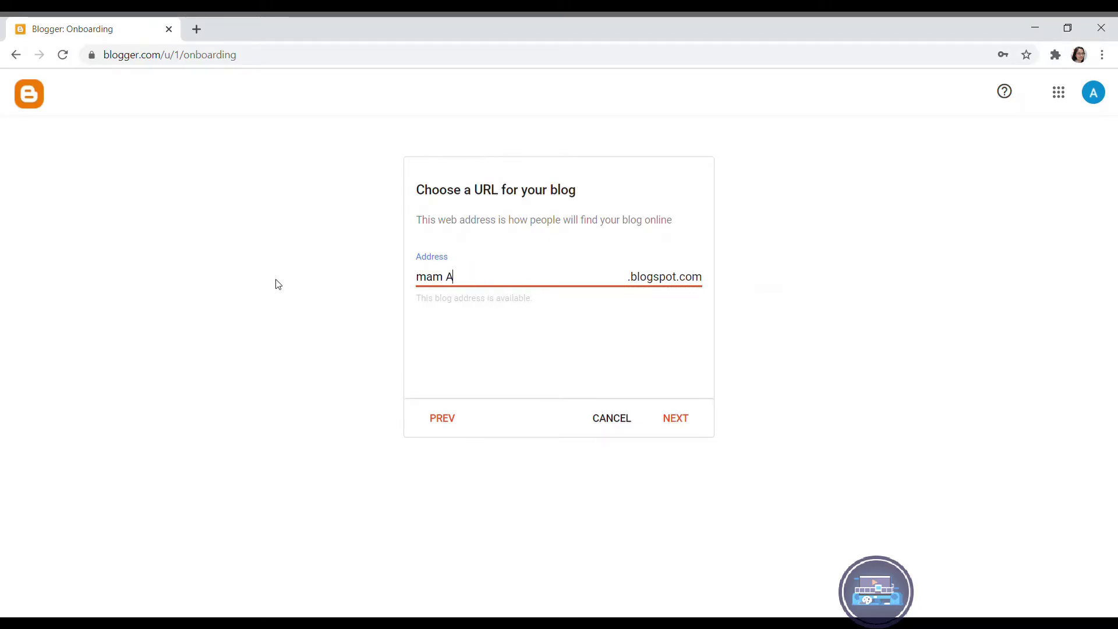
text( Educatuon)
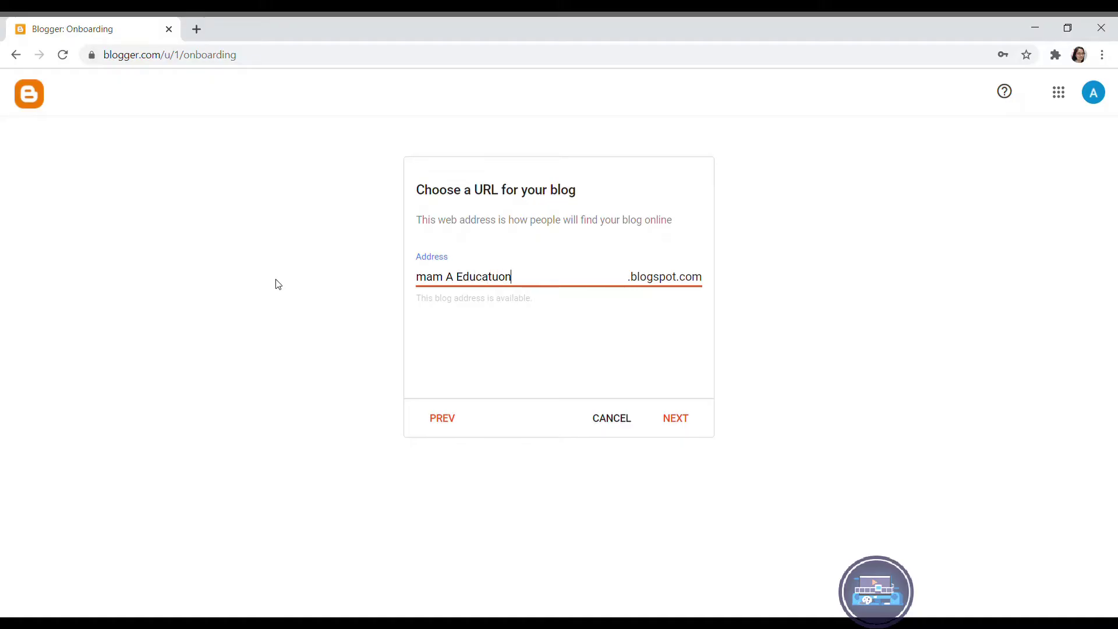
key(BackSpace)
key(BackSpace)
key(BackSpace)
key(BackSpace)
key(BackSpace)
key(BackSpace)
text(Ma)
text(ma)
key(BackSpace)
key(BackSpace)
key(BackSpace)
text(aa)
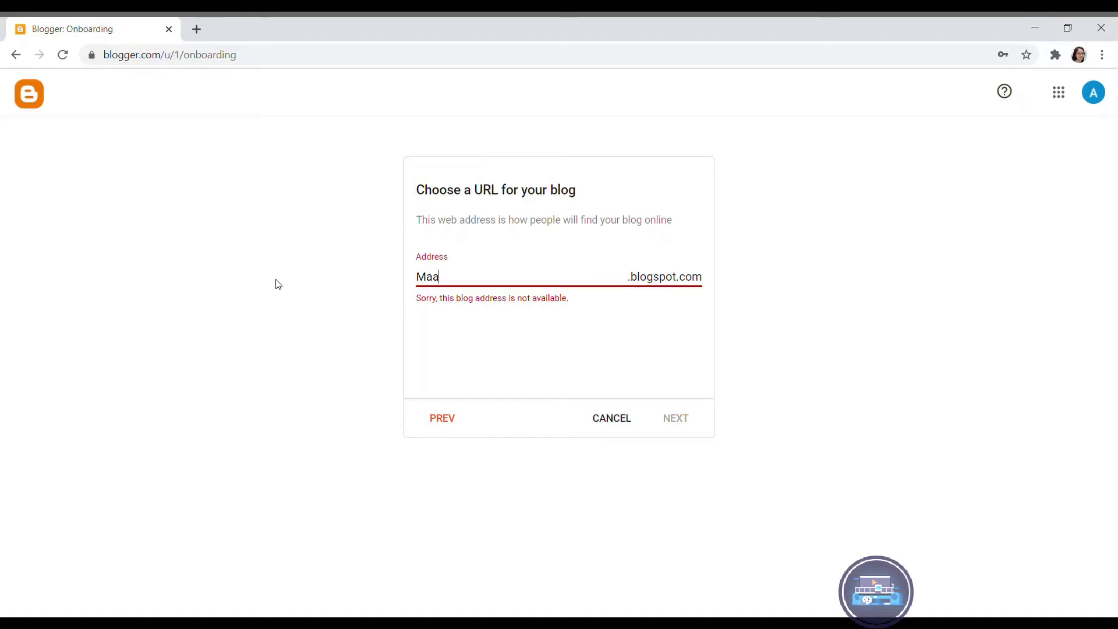
text(m A Educat)
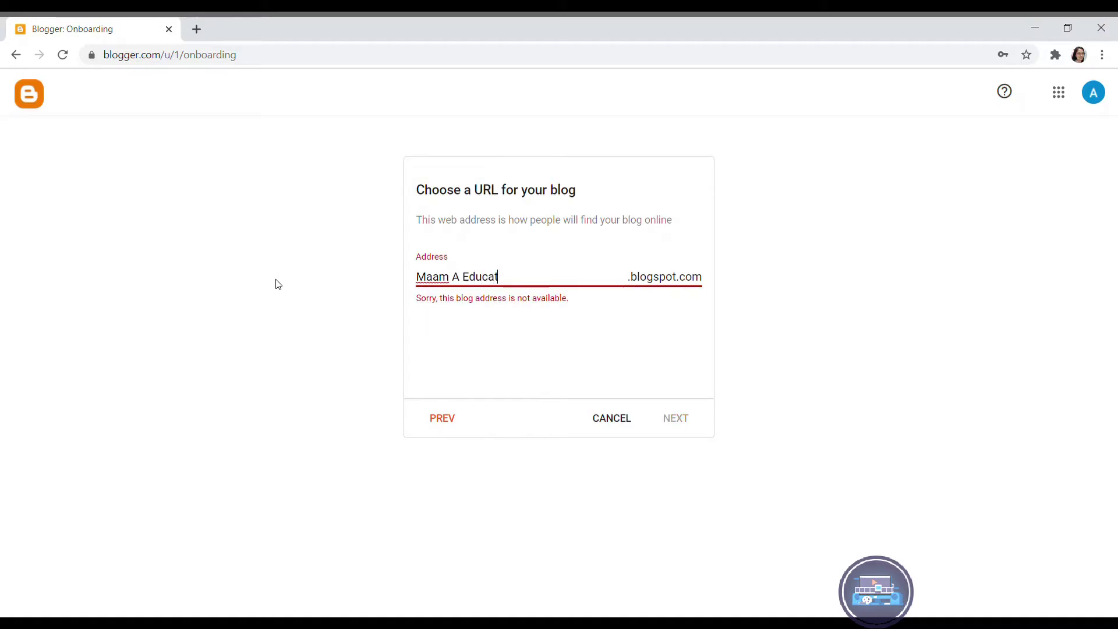
text(iona)
text( deos)
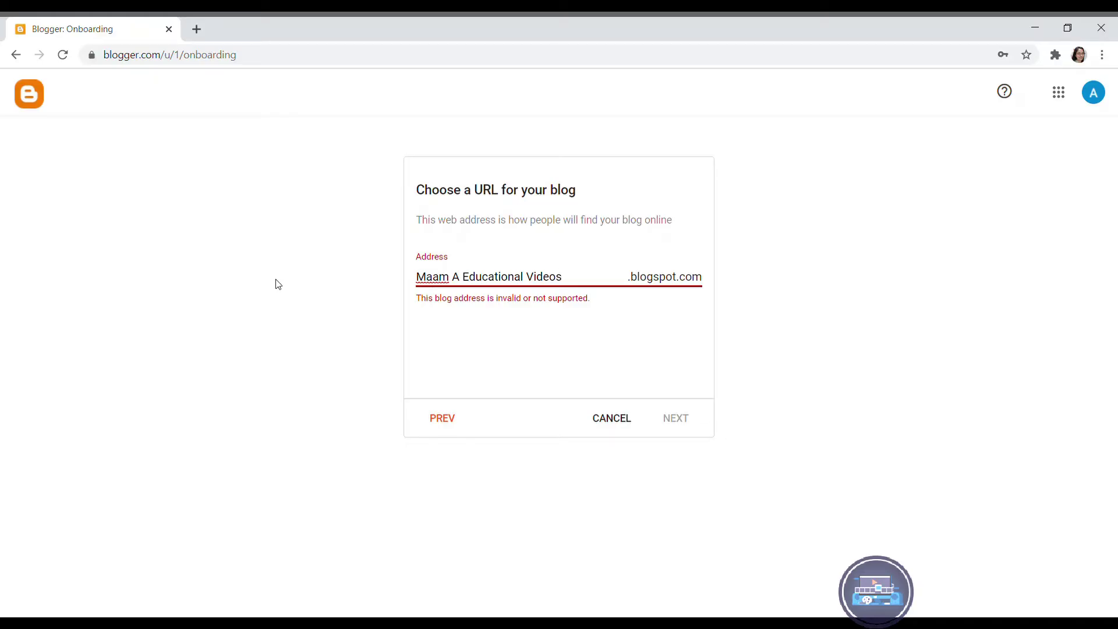
key(BackSpace)
key(BackSpace)
key(BackSpace)
key(BackSpace)
key(BackSpace)
key(BackSpace)
key(BackSpace)
key(BackSpace)
key(BackSpace)
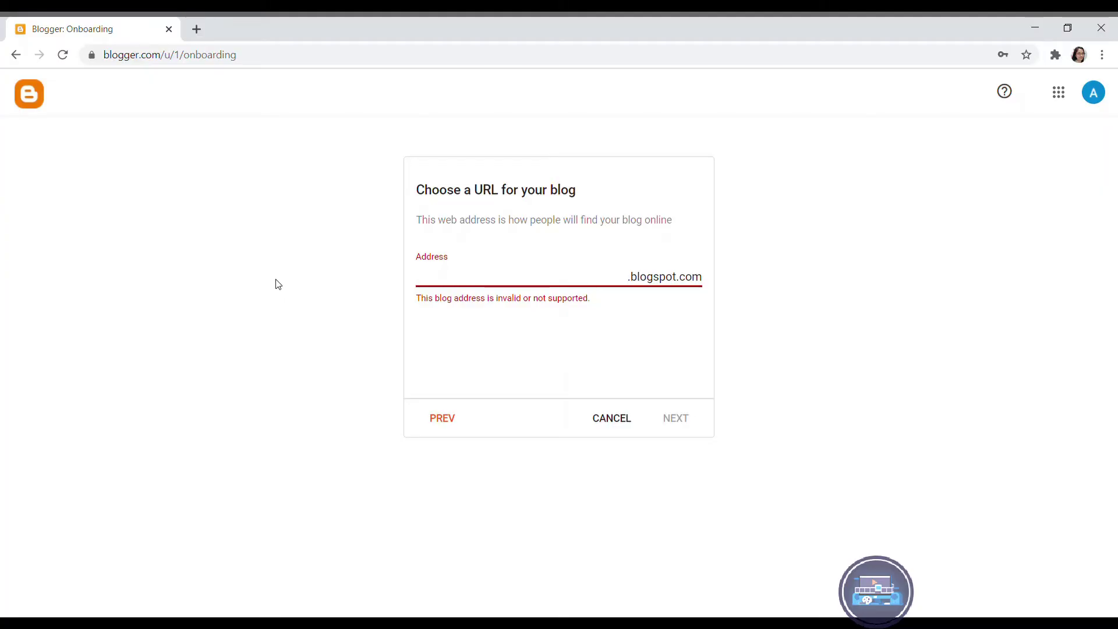
text(nebu)
text(enaventura)
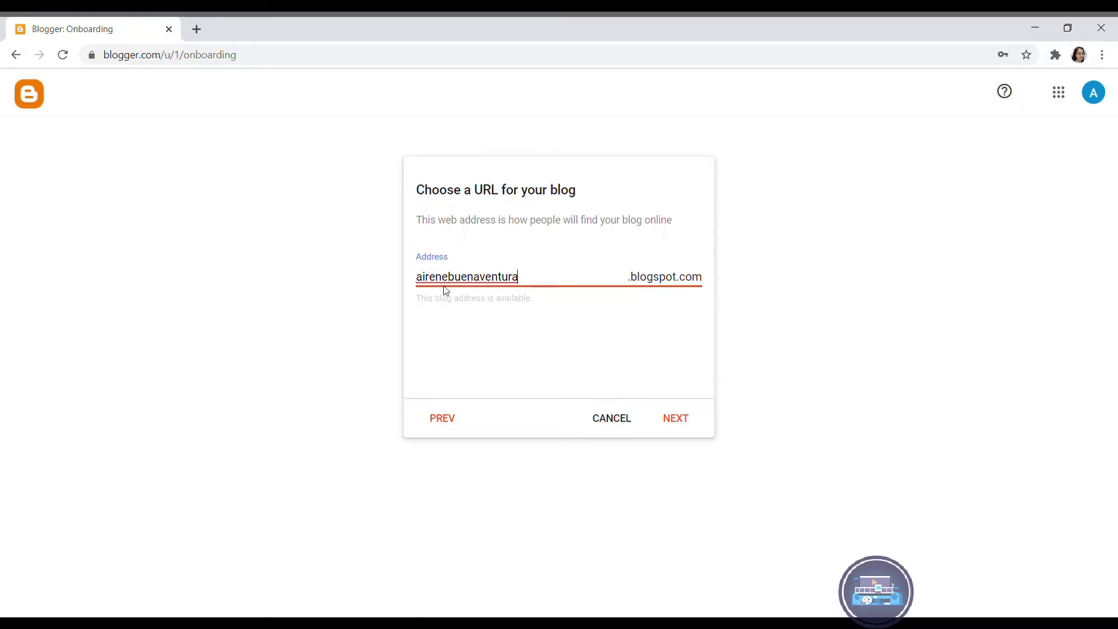
click(677, 427)
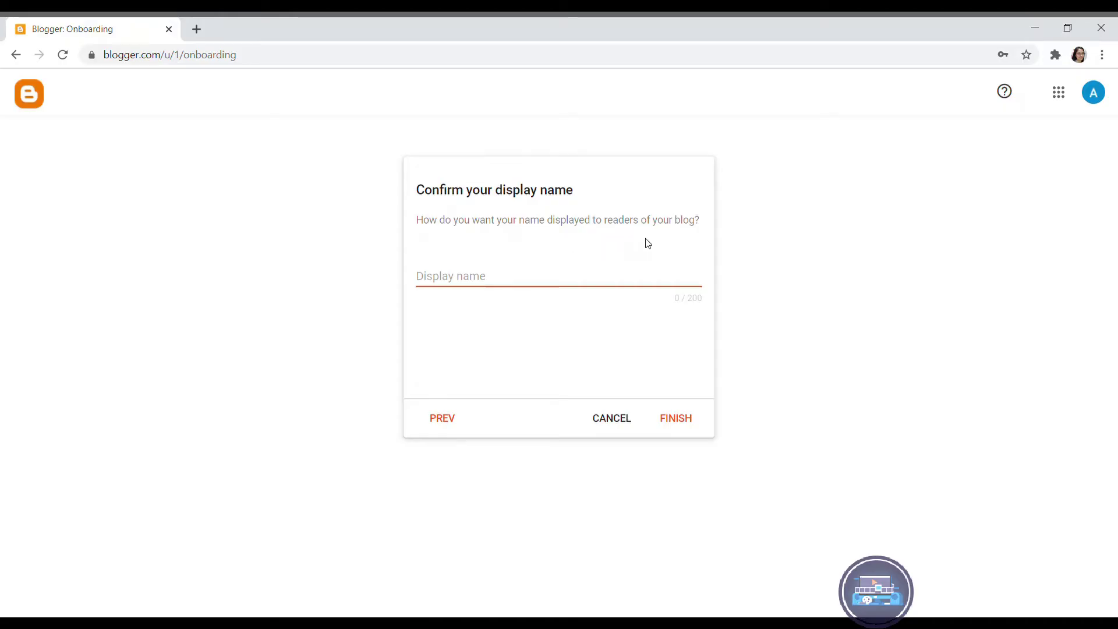
Step: Set the display name to "Ma'am A" and finish creating the blog
click(541, 288)
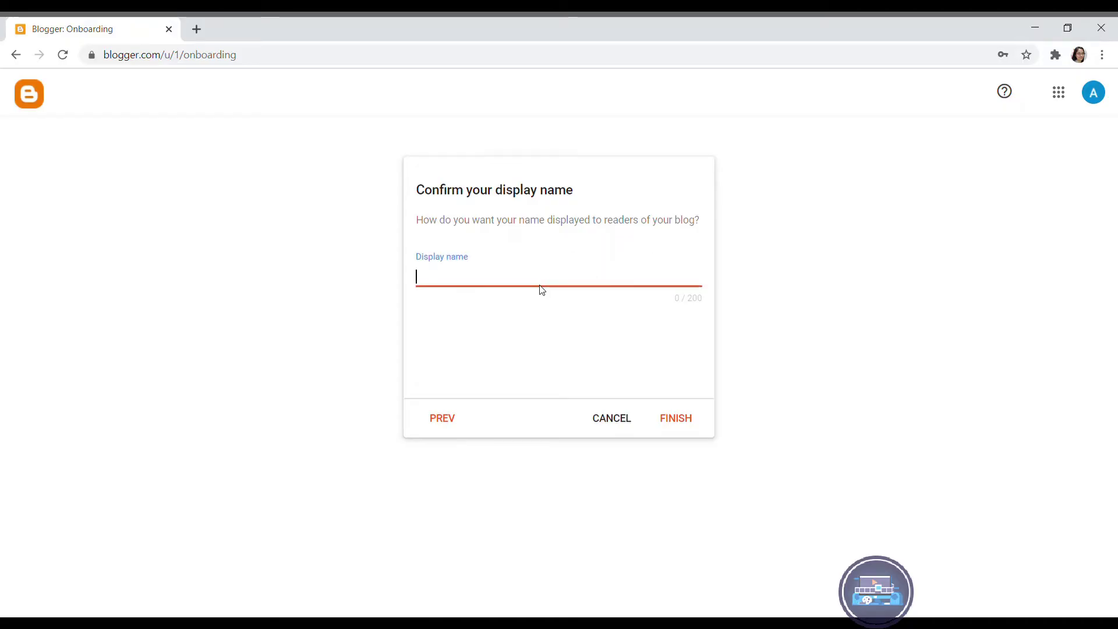
text(Ma'A)
text(m A)
click(680, 422)
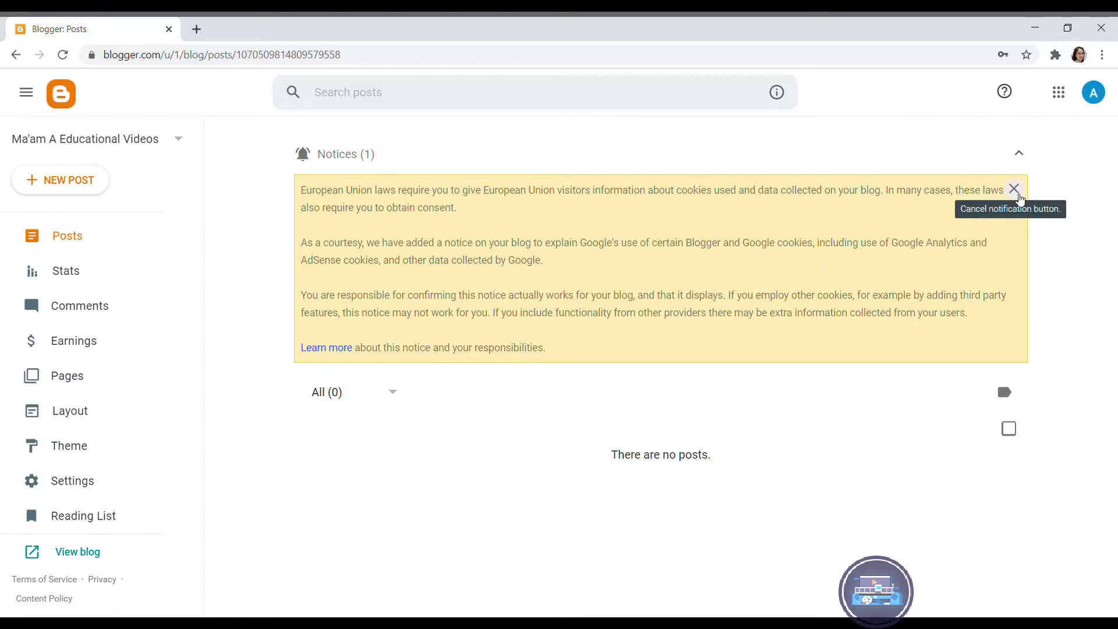
Step: Dismiss the cookie notice and start a new empty blog post
click(1014, 189)
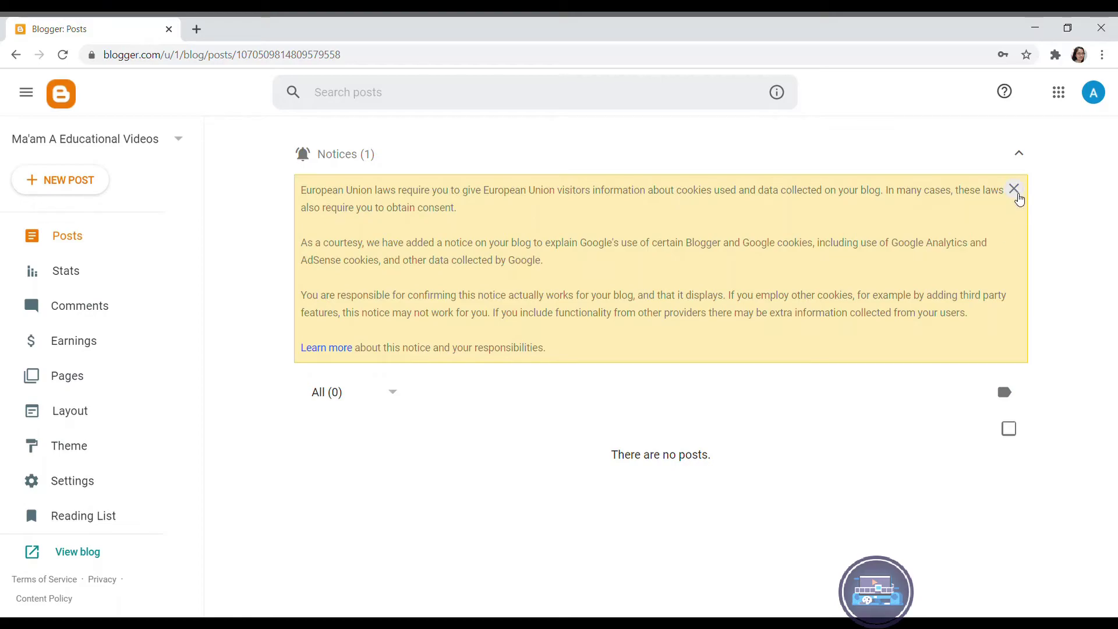
click(1014, 189)
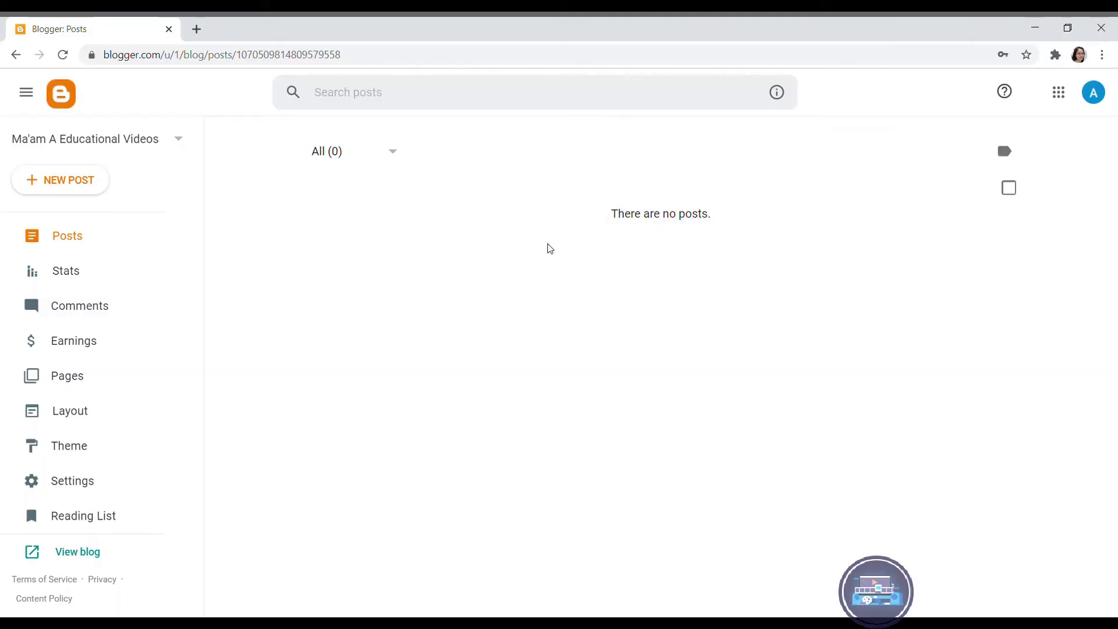
click(69, 205)
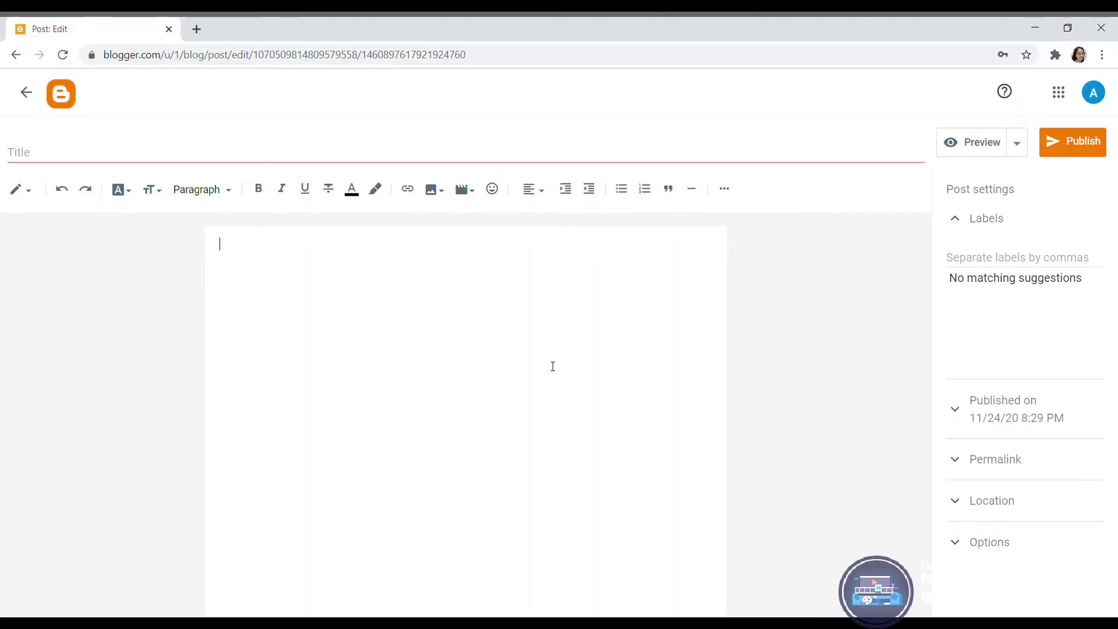
text(Ma)
text('Am)
text( Airene)
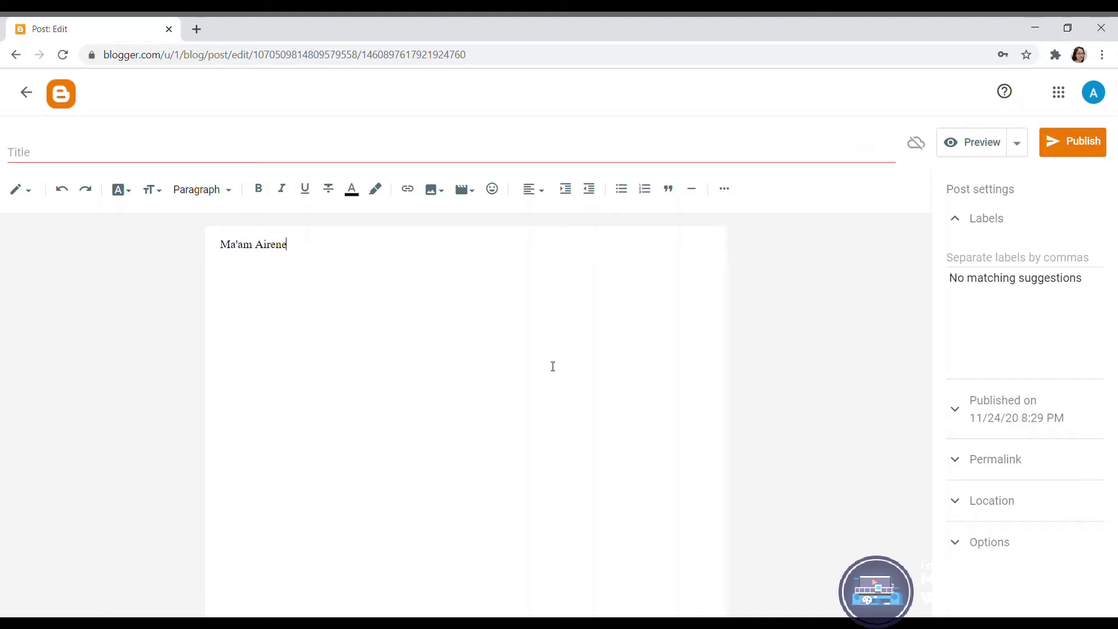
Step: Title the post "Visual Elements" and erase the old placeholder body text
click(52, 165)
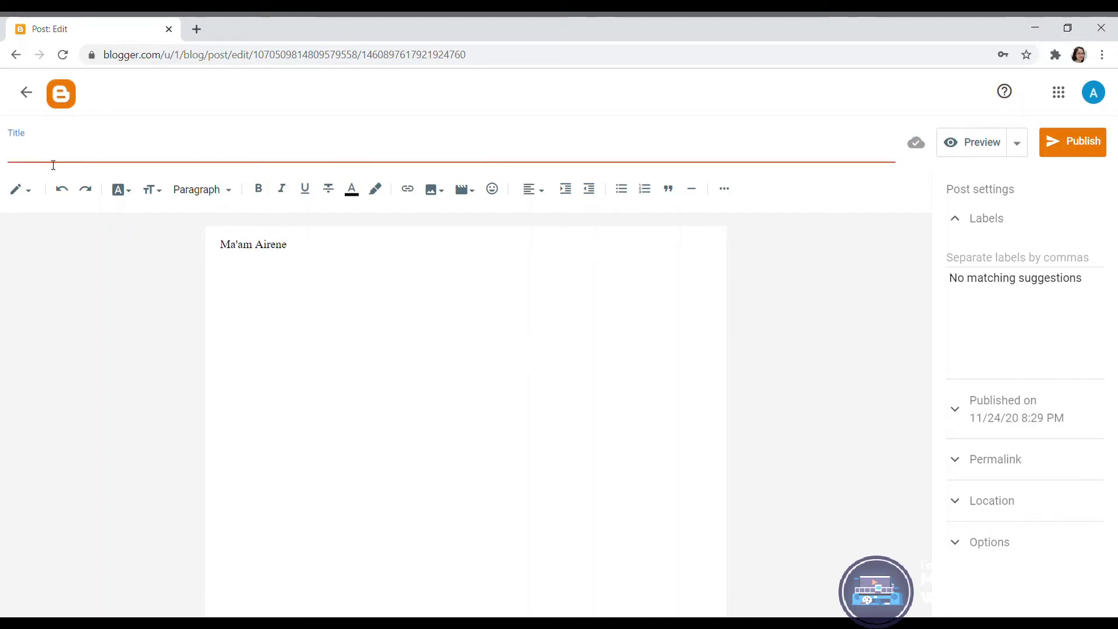
text(Vis)
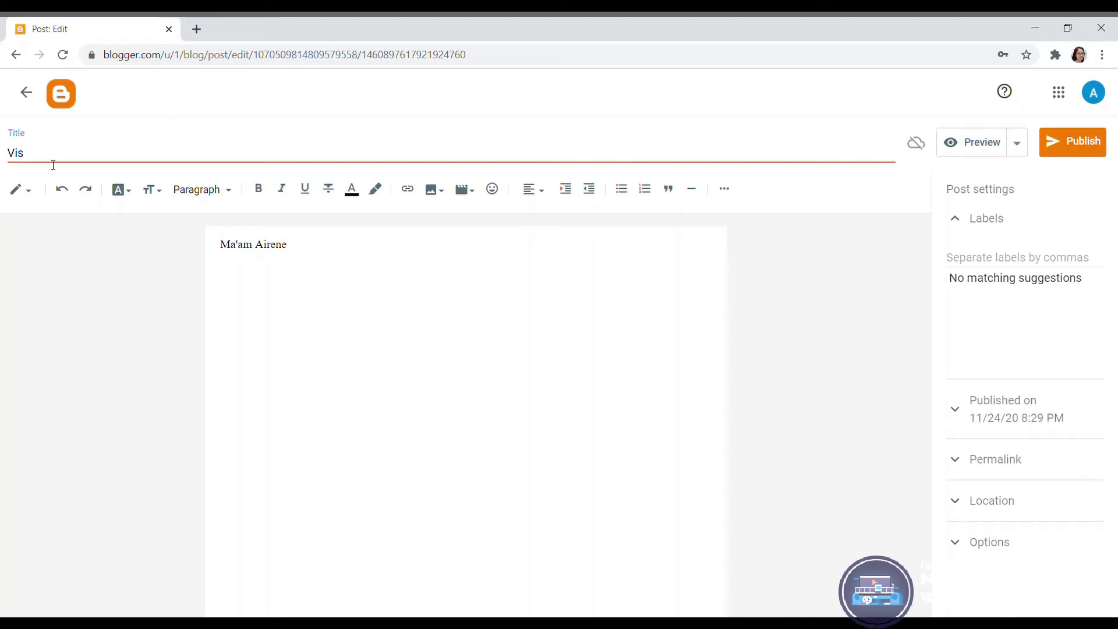
text(ual Elements)
click(377, 275)
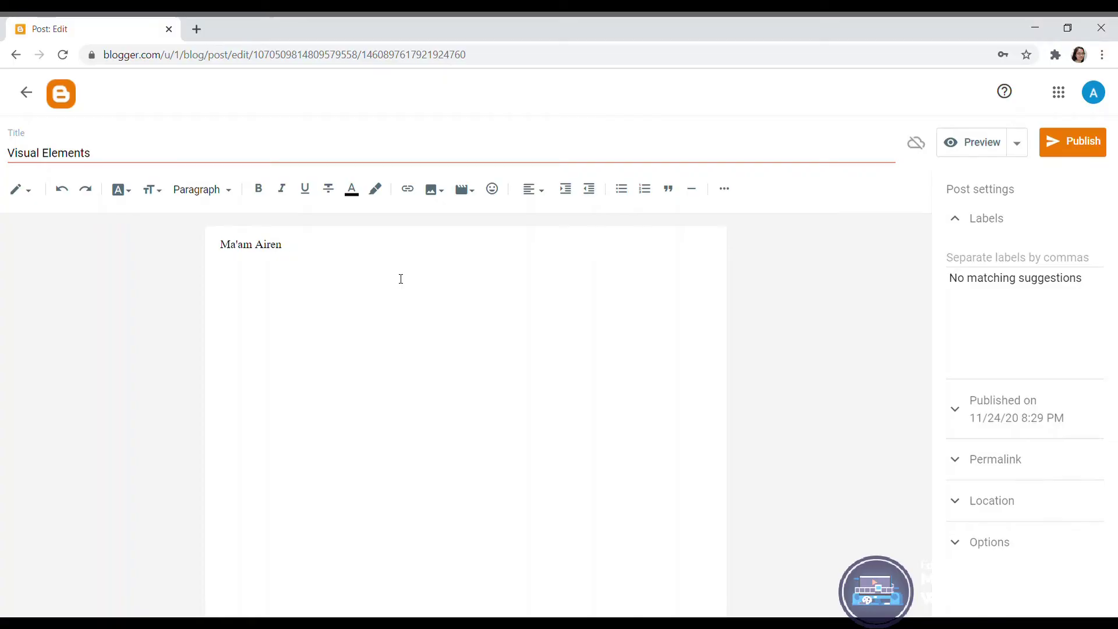
key(BackSpace)
key(BackSpace)
key(BackSpace)
text(Ma'am Ai)
text(rene)
key(BackSpace)
text(Educ)
text(onal)
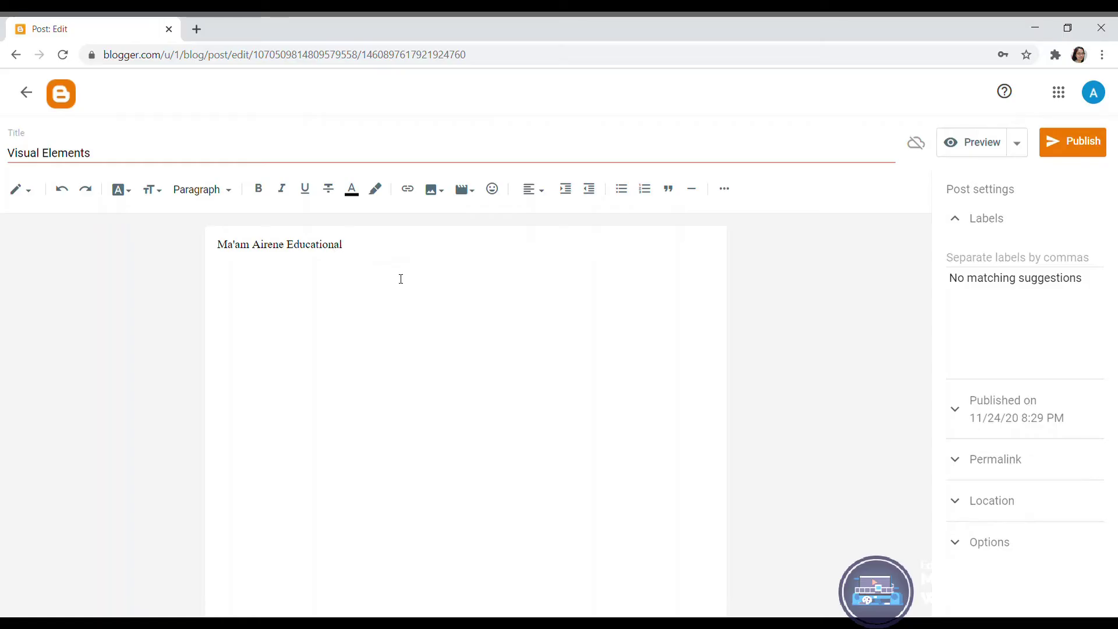
text( Video)
text(-)
key(BackSpace)
key(BackSpace)
key(BackSpace)
key(BackSpace)
key(BackSpace)
key(BackSpace)
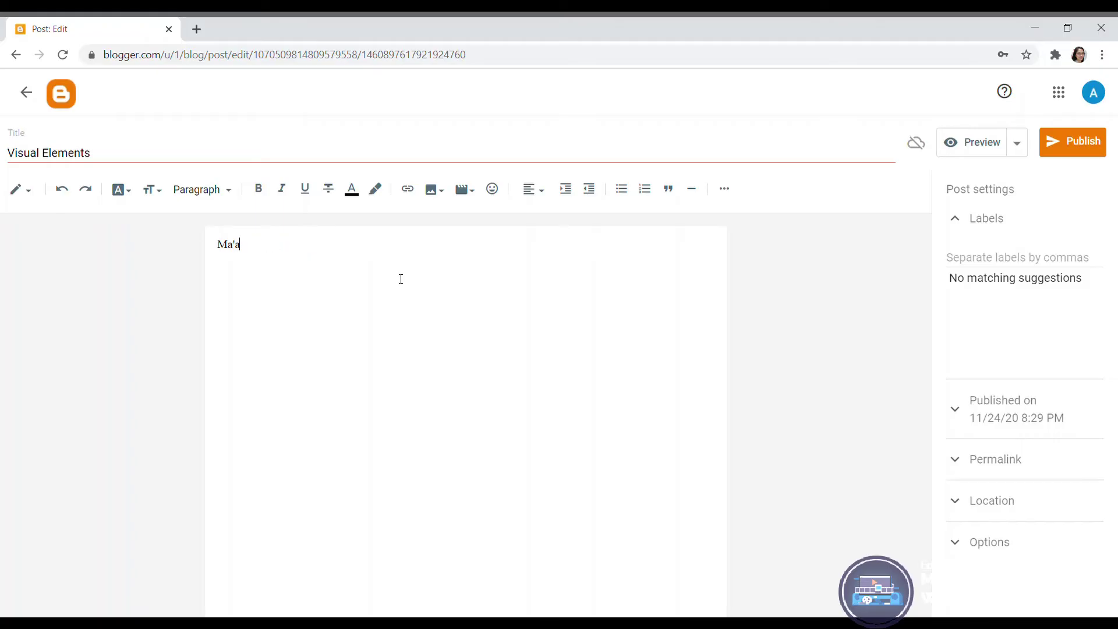
key(BackSpace)
text(This v)
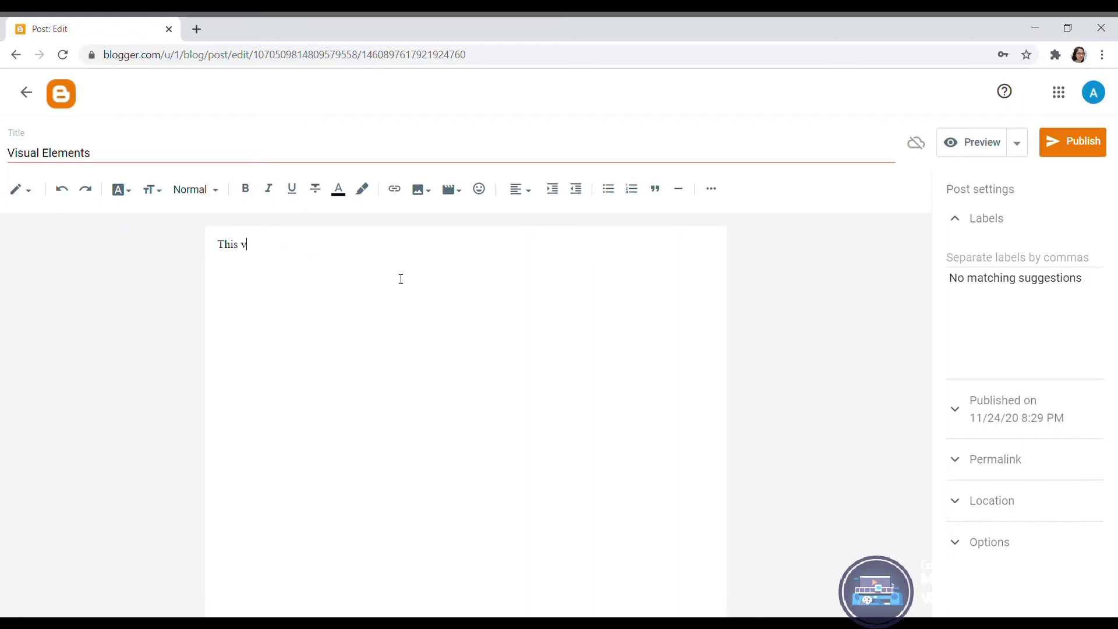
text(ideo i)
text(s all about t)
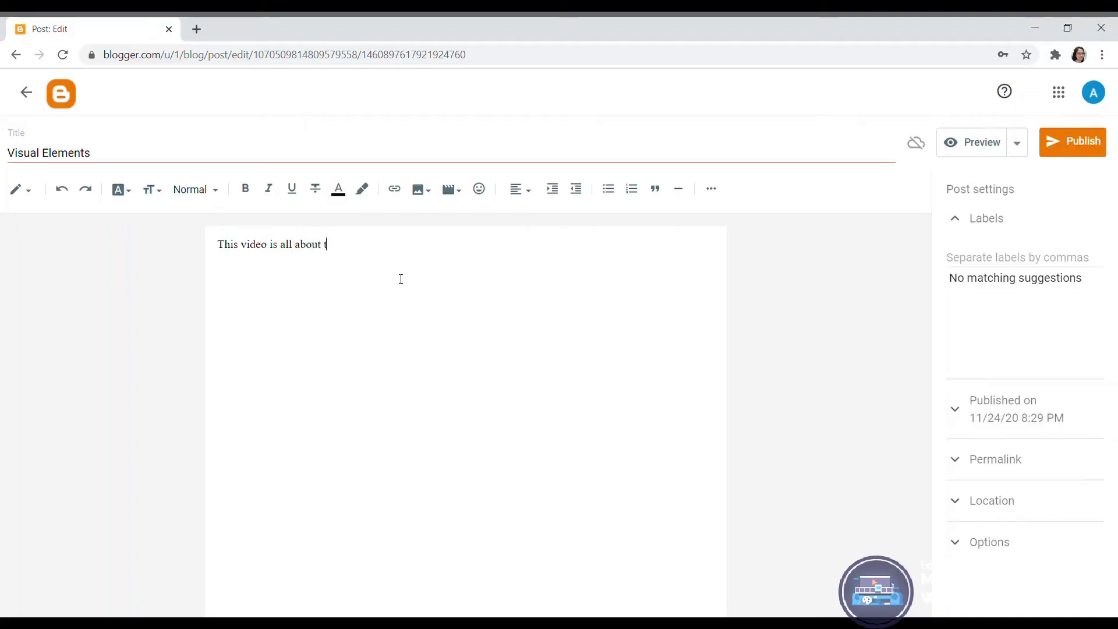
text(he Lesson in )
text(English)
text( 6, )
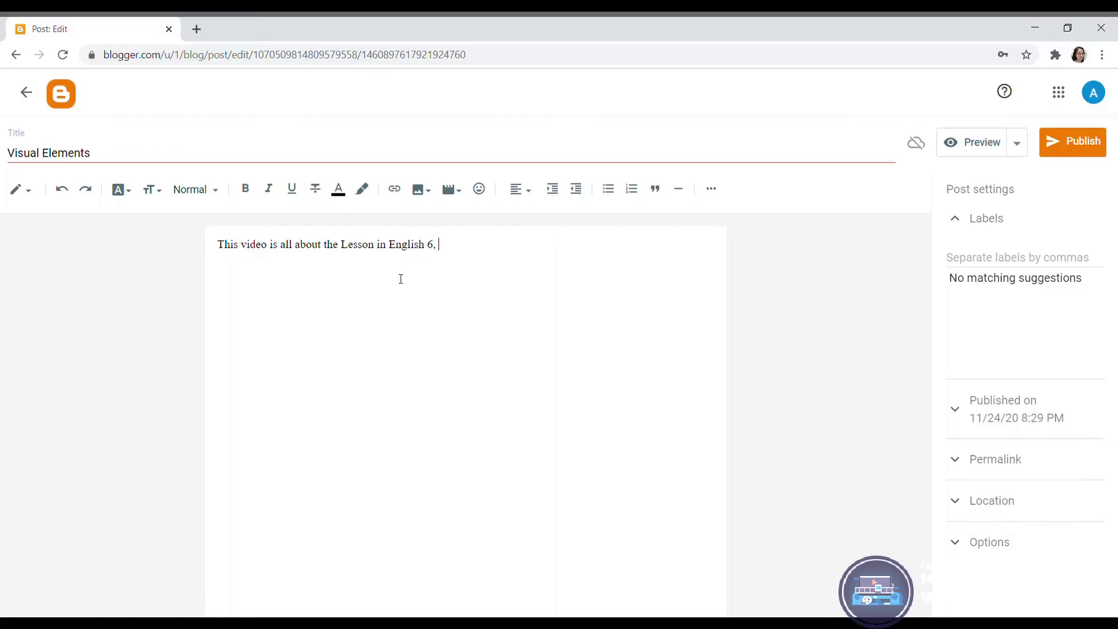
text(entitl)
text(ed VISUL)
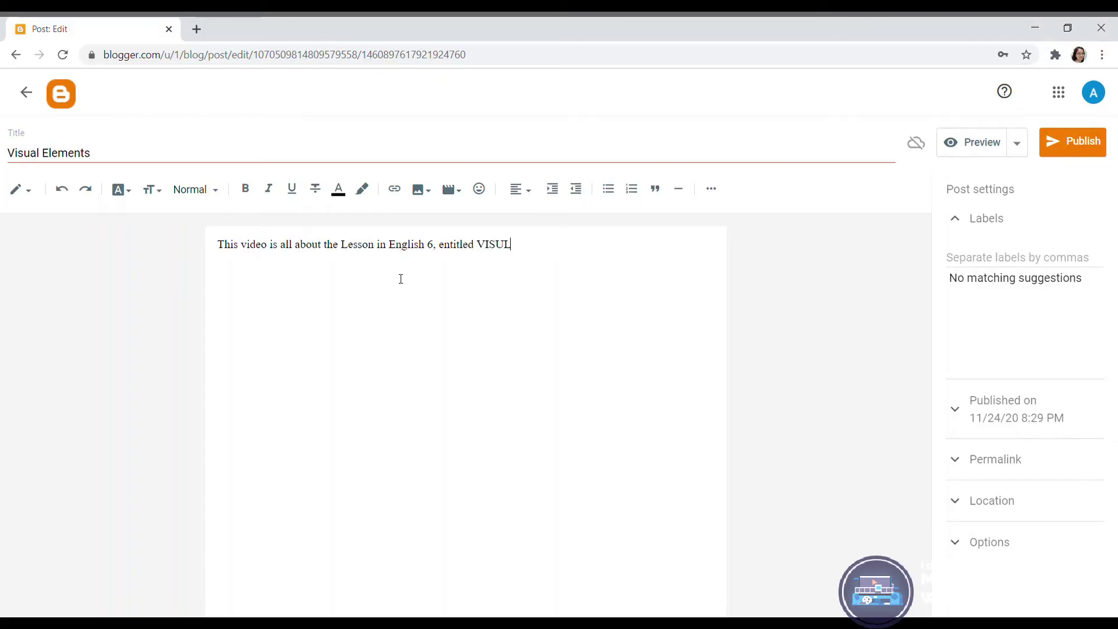
Step: Write the English 6 lesson intro sentence with "VISUAL ELEMENTS" in quotation marks
key(BackSpace)
text(AL ELEM)
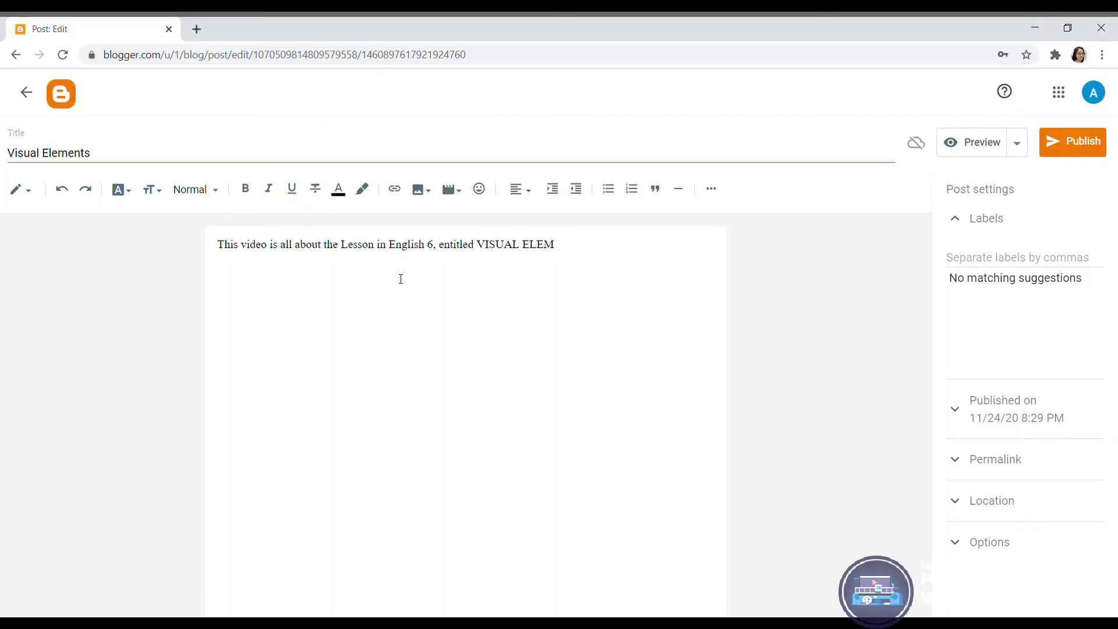
text(NT)
key(BackSpace)
text(ENTS)
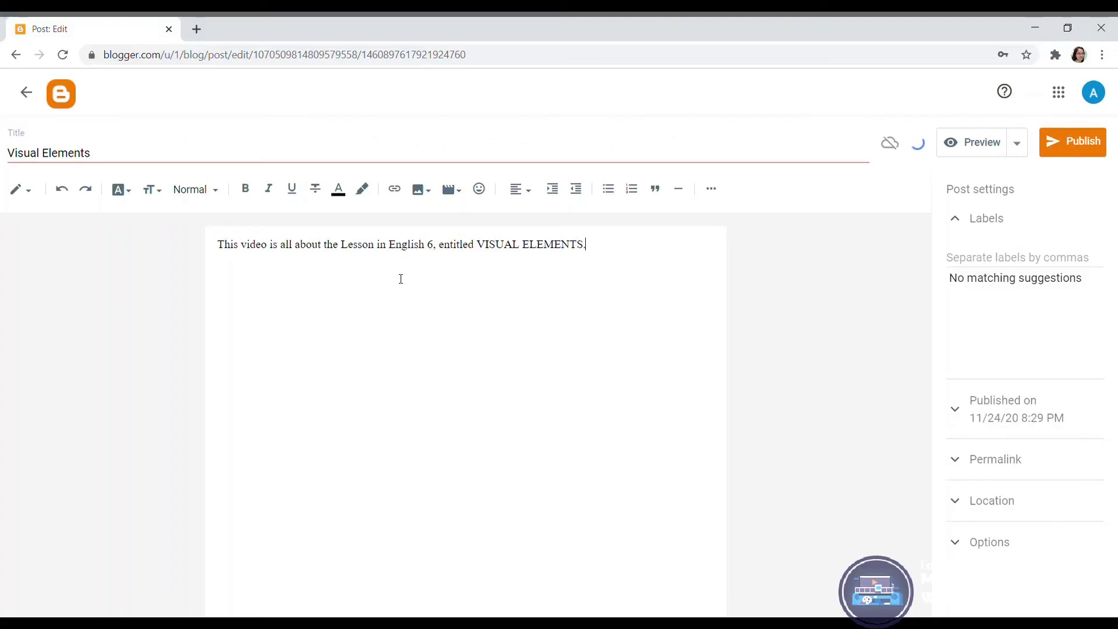
text(.)
click(484, 247)
text(")
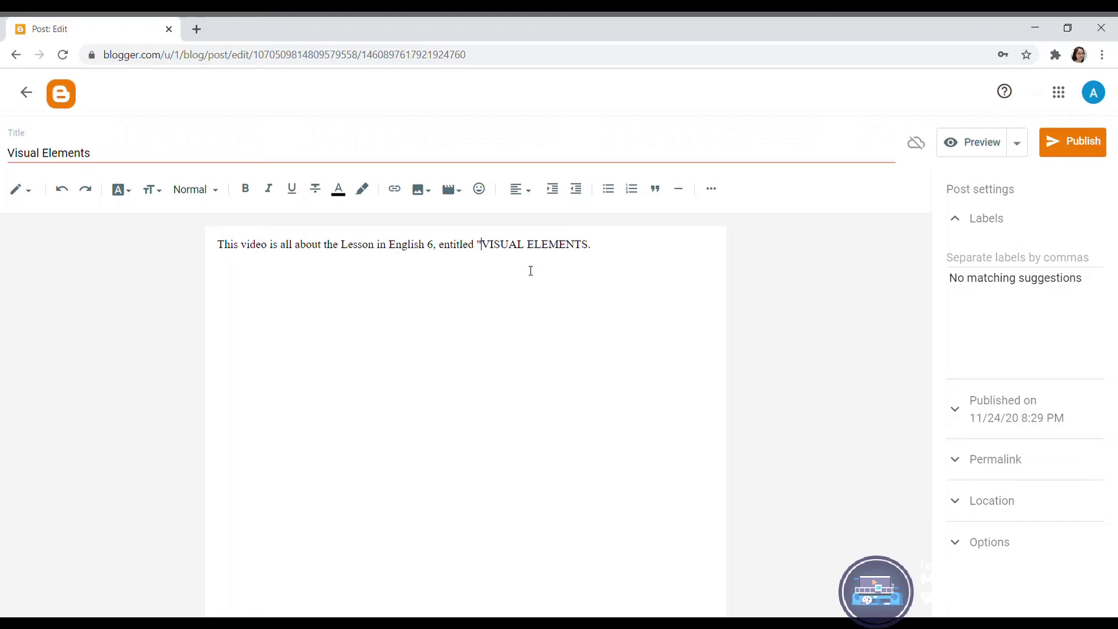
click(589, 247)
text(")
Step: Start inserting a YouTube video and switch to the Search option in Add a Video
click(451, 192)
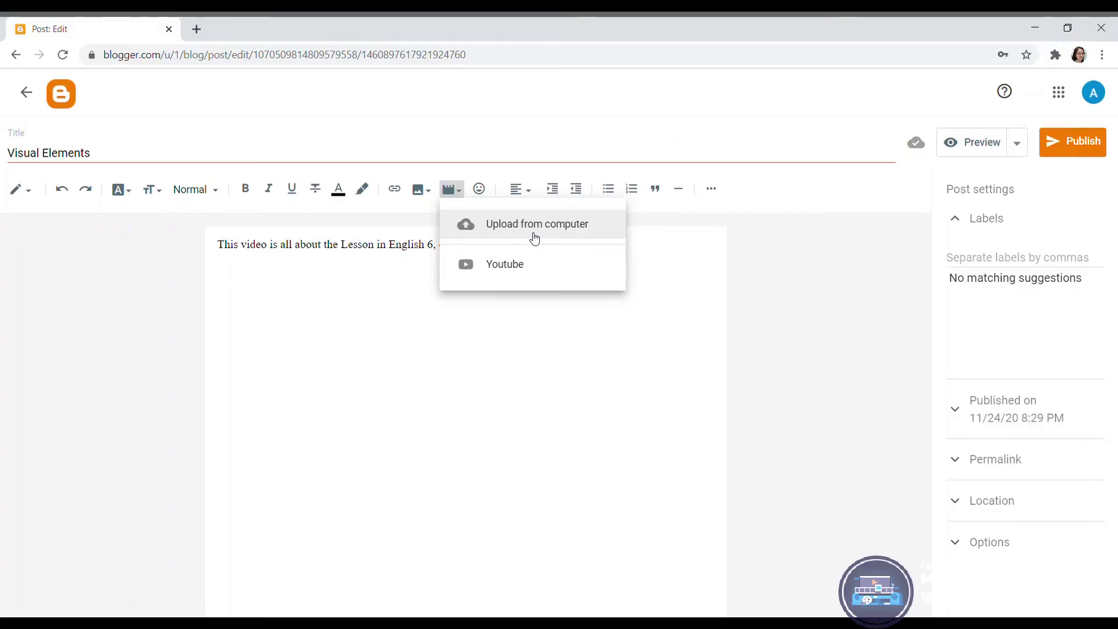
click(505, 266)
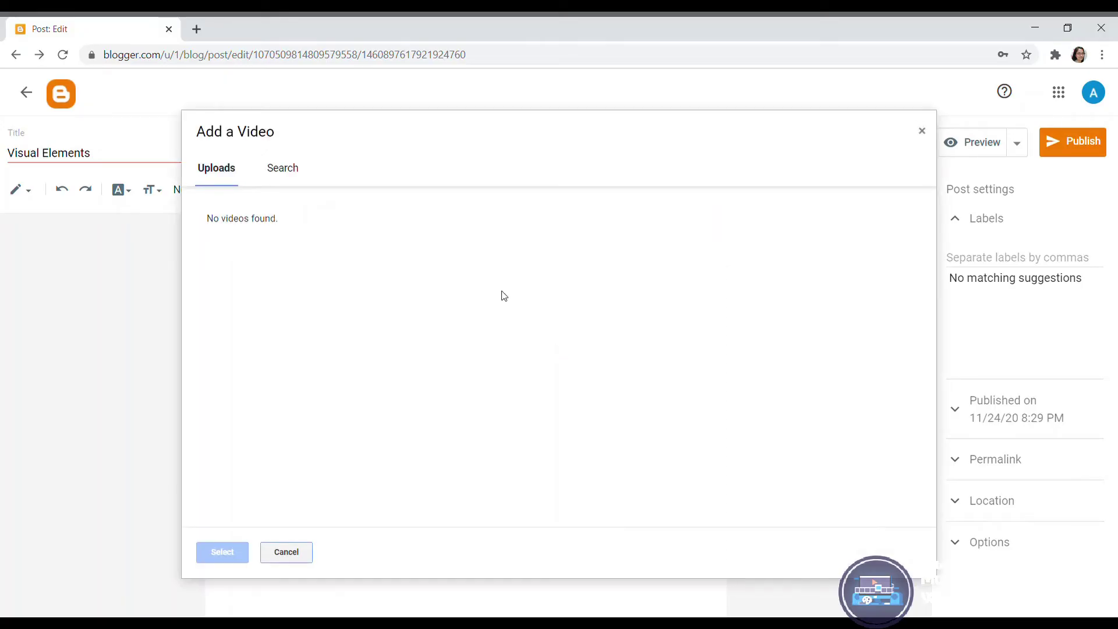
click(282, 172)
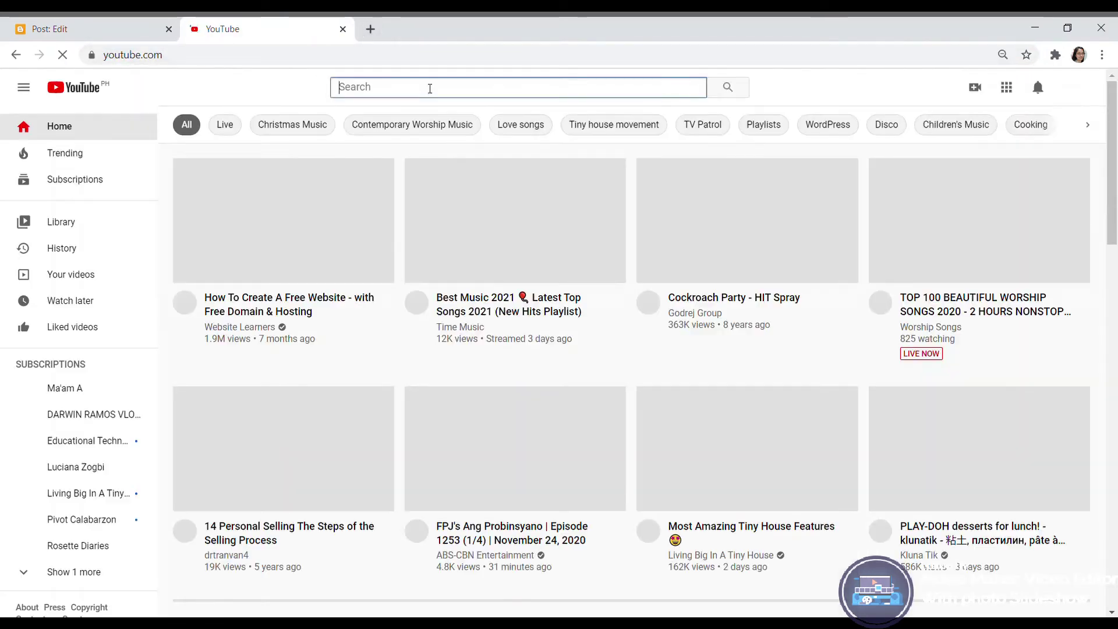
text(visula)
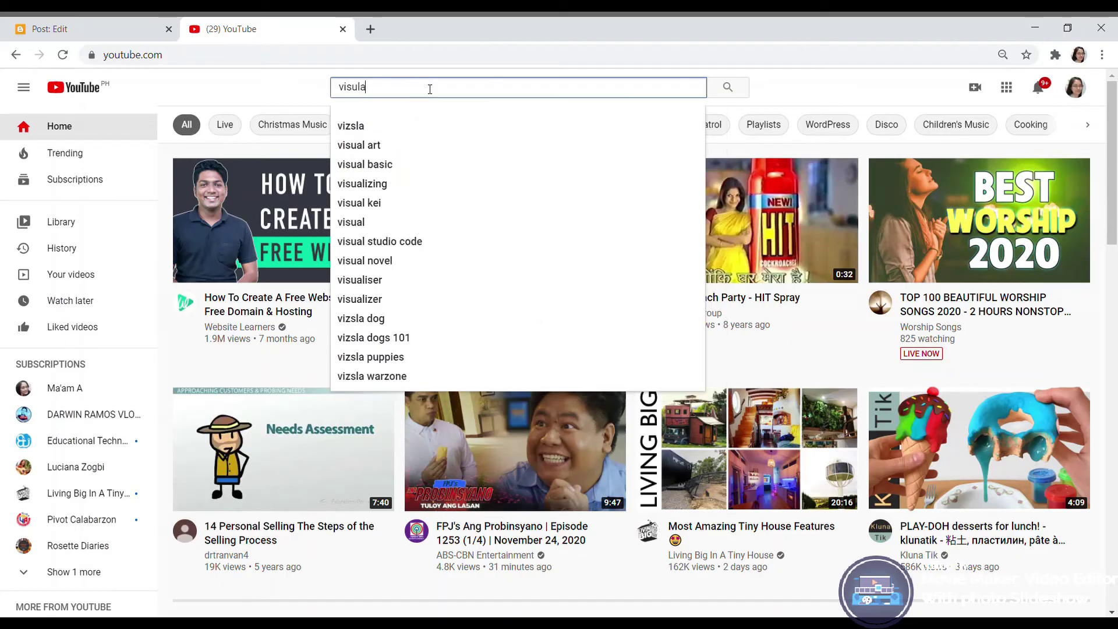
Step: Search YouTube for 'visual elements' to find the English 6 video
key(BackSpace)
key(BackSpace)
text(al)
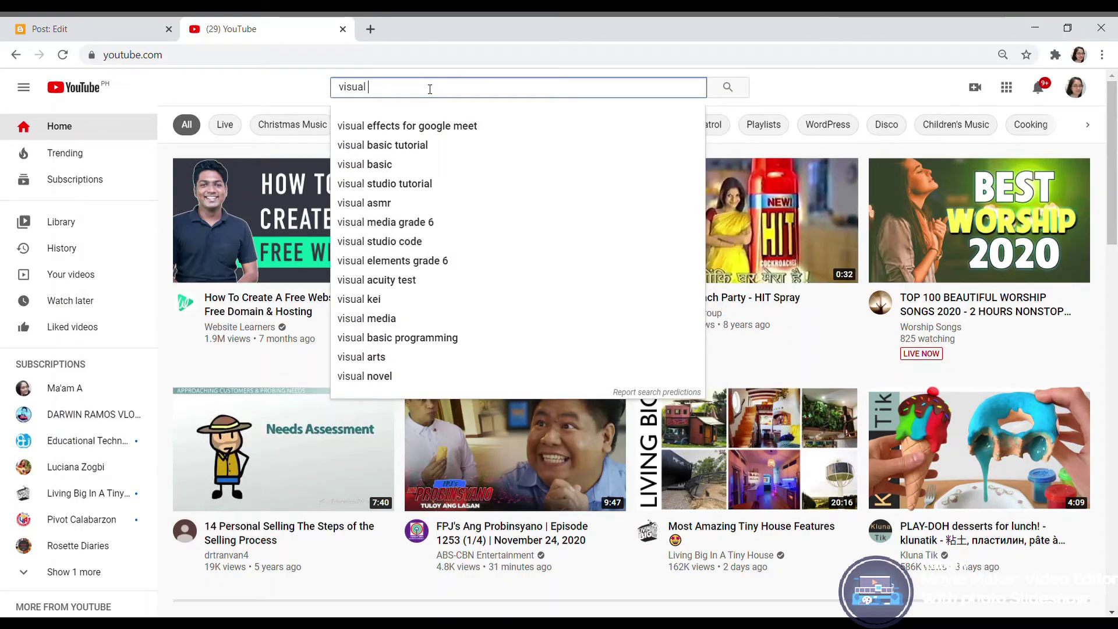
text( elee)
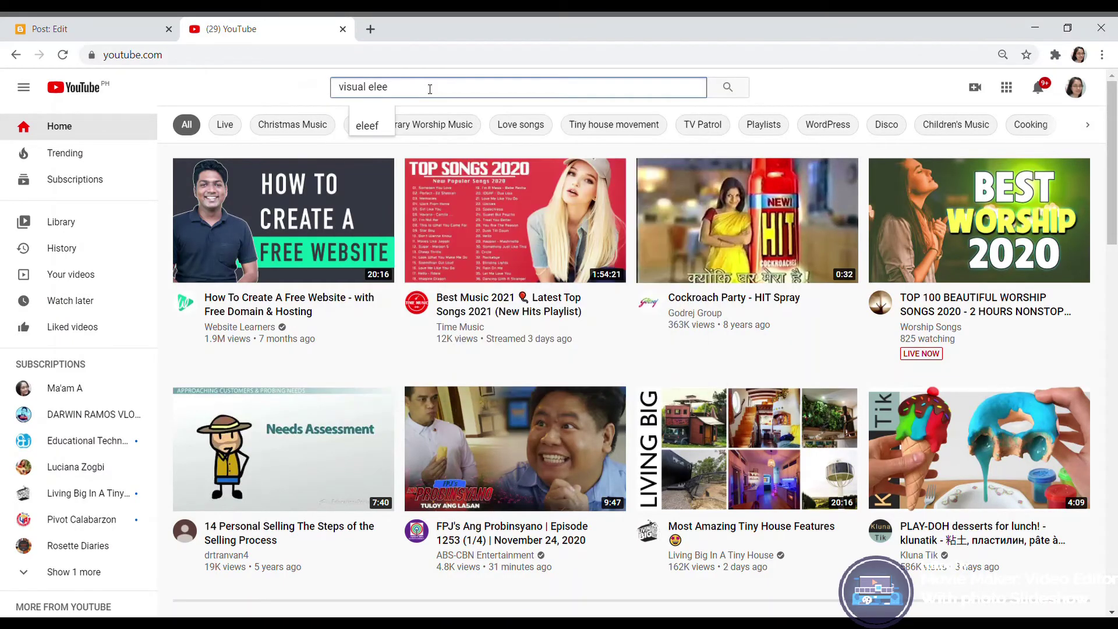
key(BackSpace)
text(m)
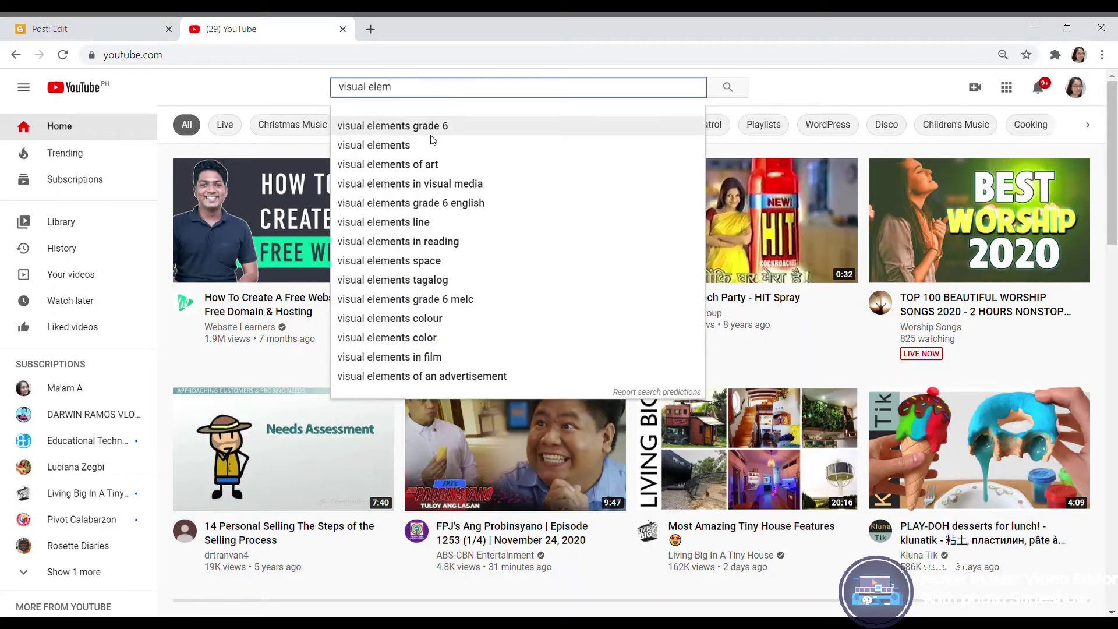
click(429, 145)
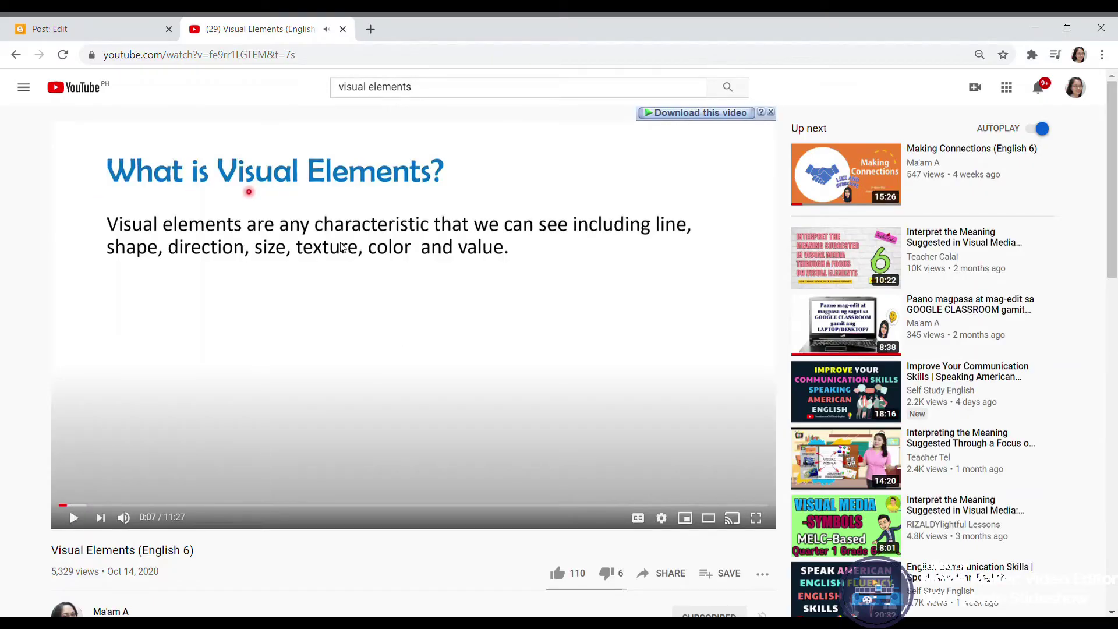
Step: Select the full web address of the Visual Elements (English 6) video
click(224, 57)
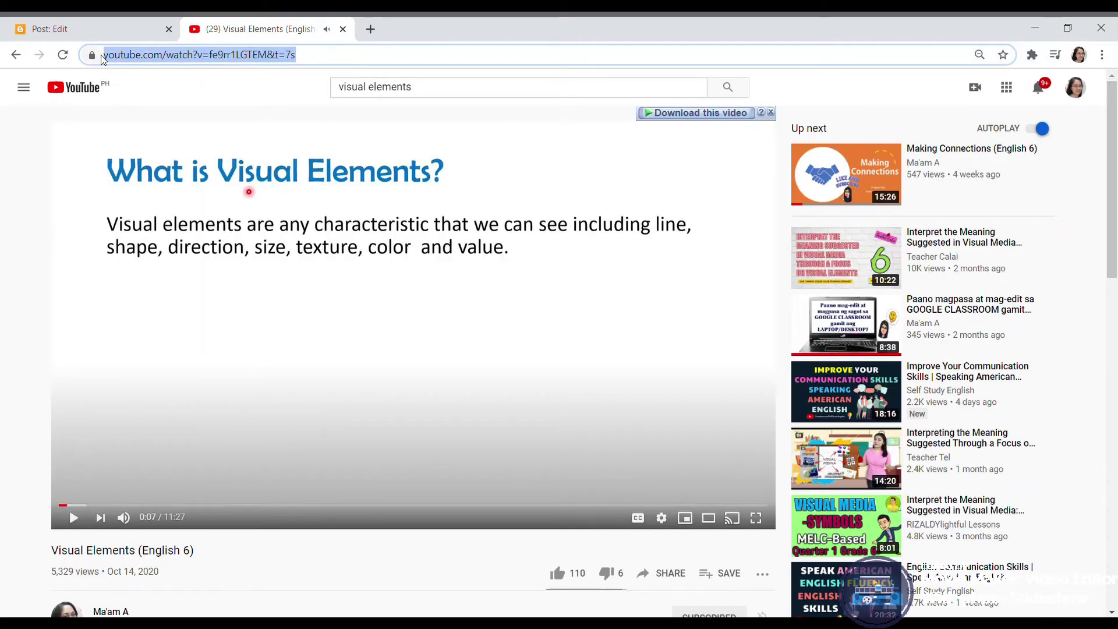
click(301, 57)
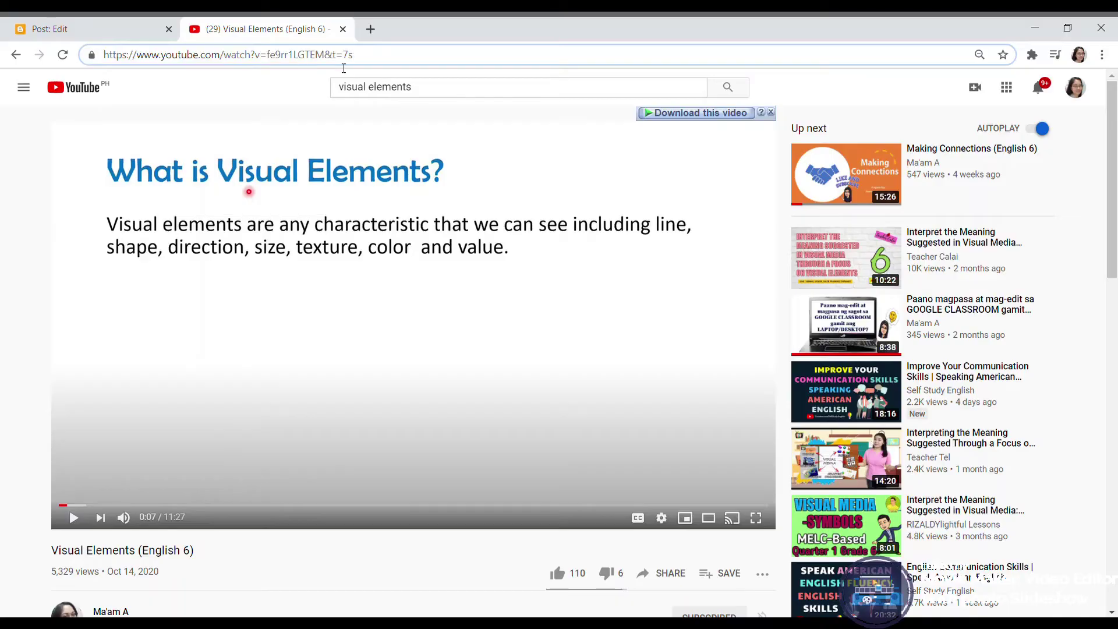
drag(353, 57, 95, 56)
key(ctrl+c)
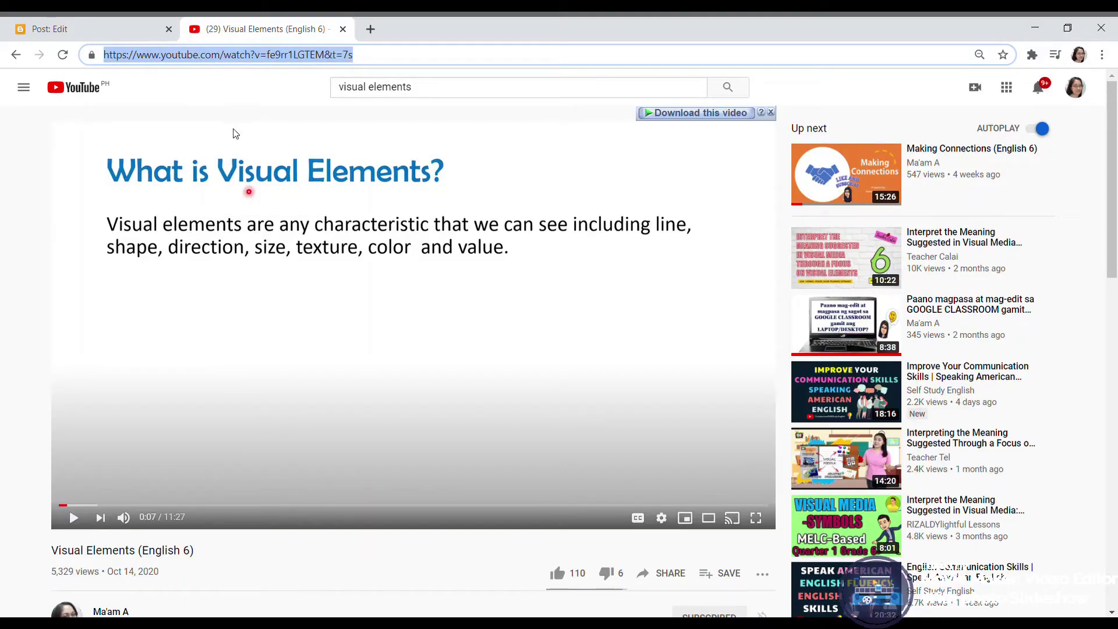
Step: Search the pasted YouTube address and insert the Visual Elements video into the post
click(95, 22)
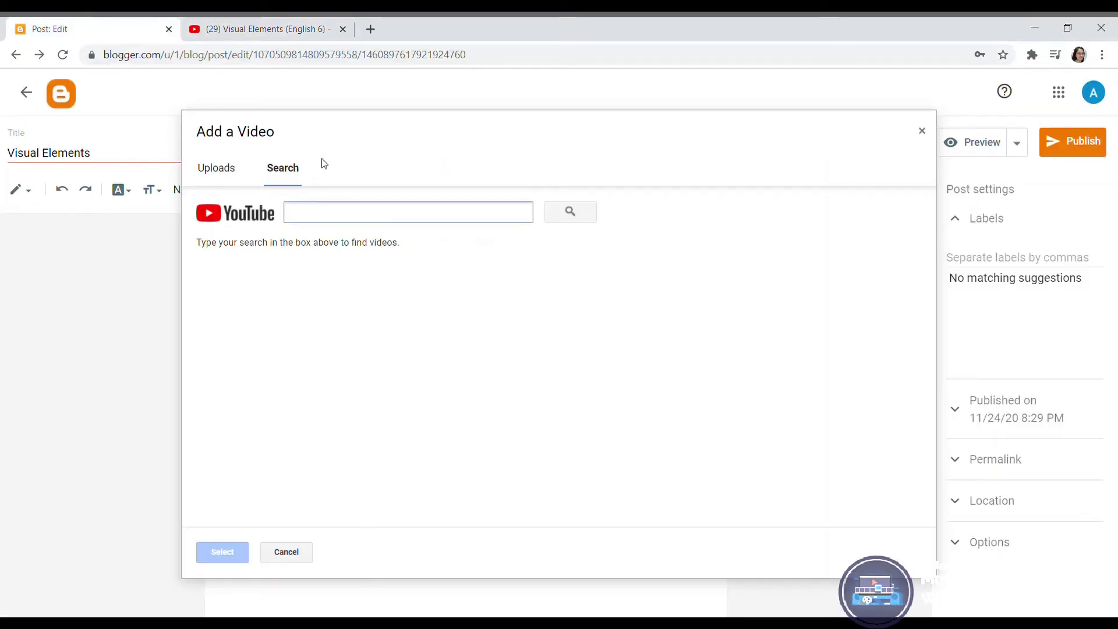
key(ctrl+v)
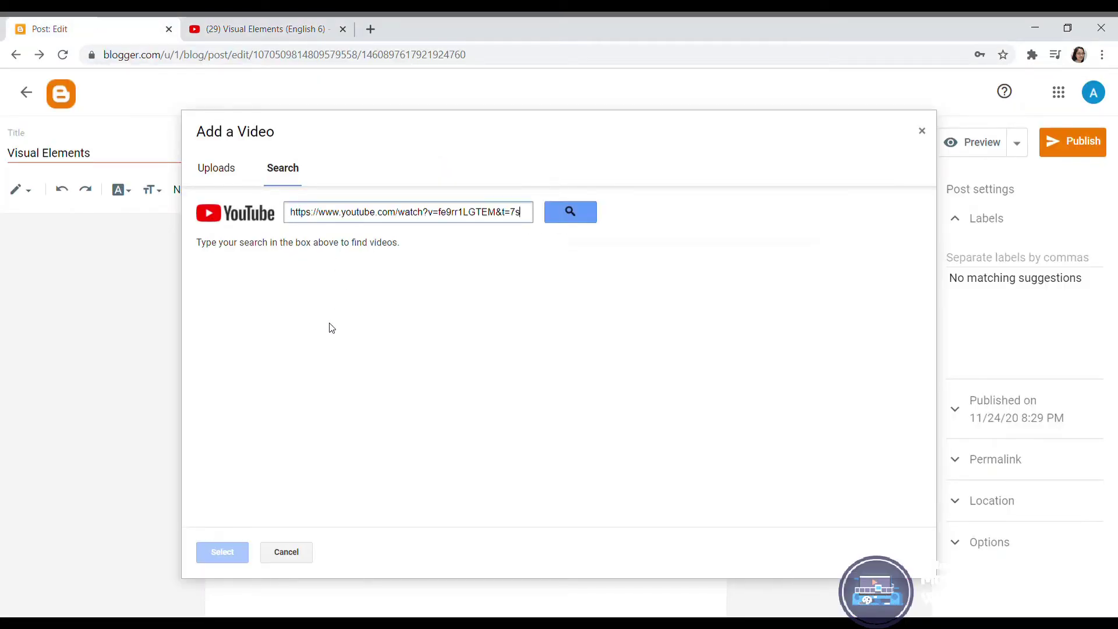
click(569, 211)
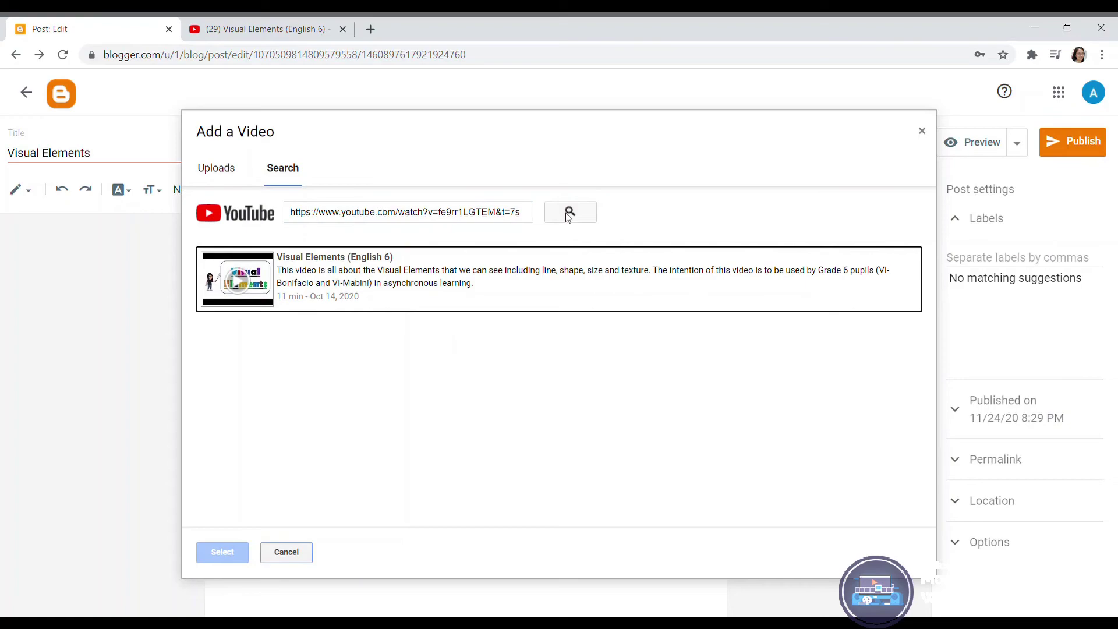
click(390, 294)
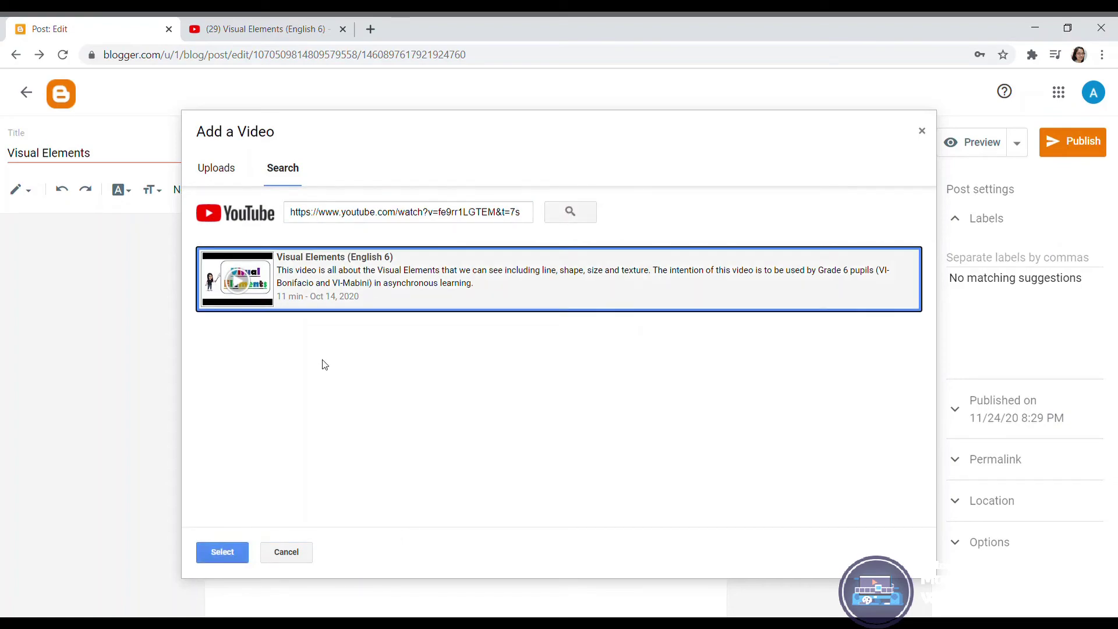
click(228, 551)
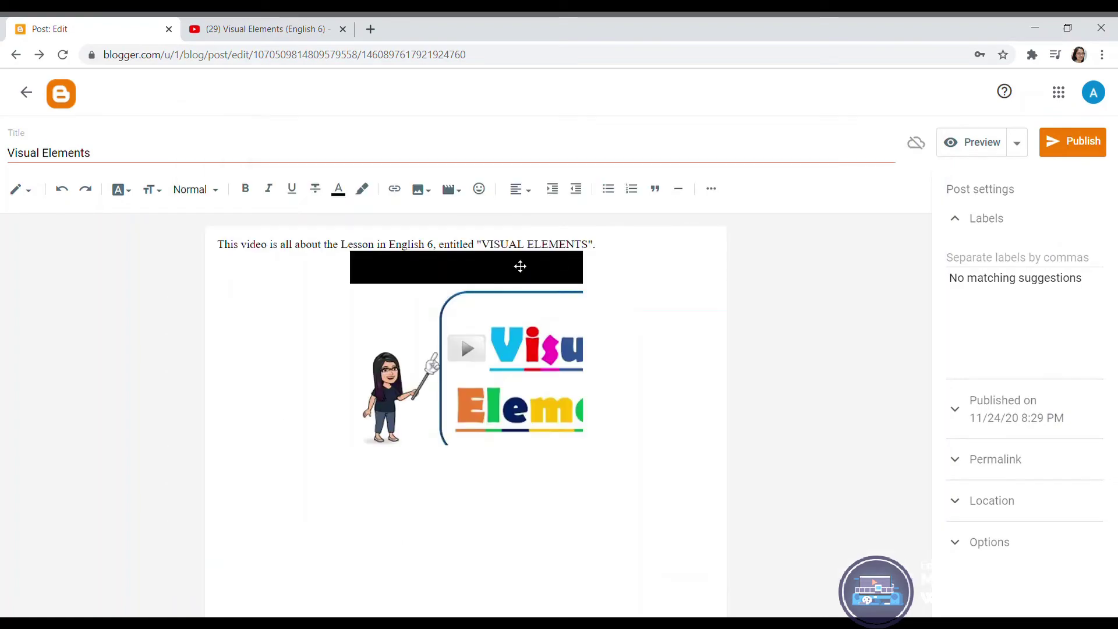
Step: Resize the video embed wider and taller via its left, right and bottom handles
click(384, 317)
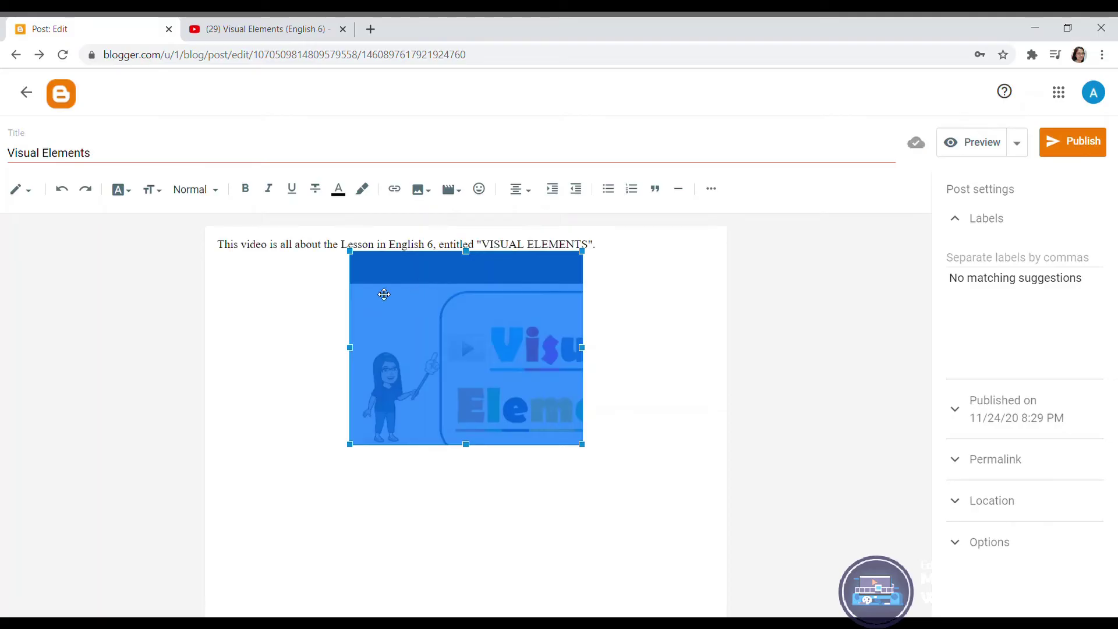
click(549, 353)
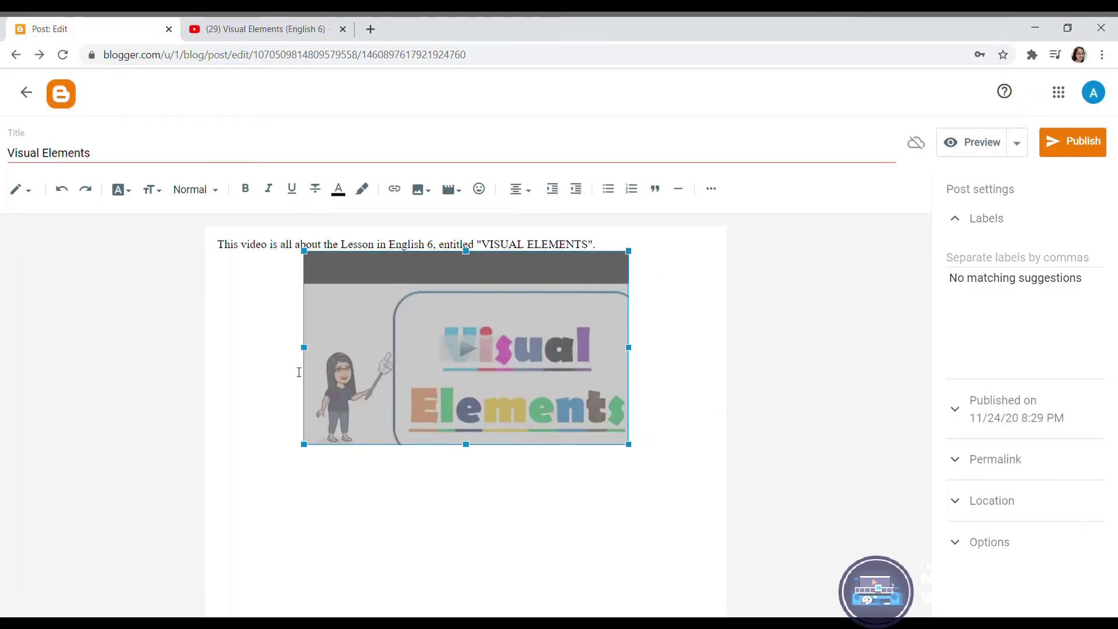
drag(303, 347, 265, 352)
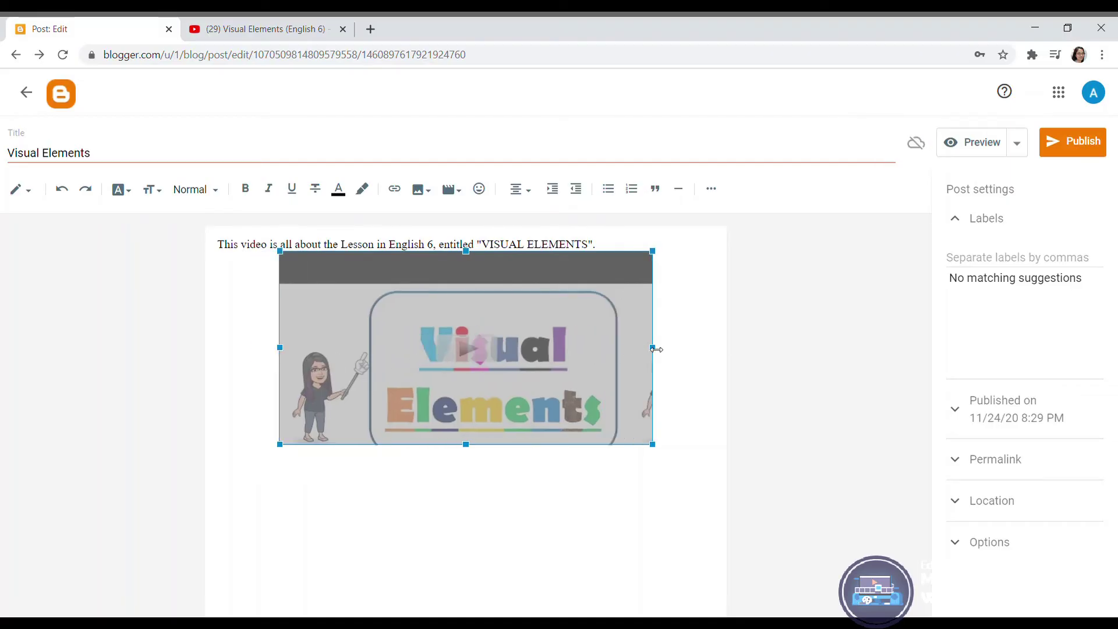
drag(658, 350, 644, 350)
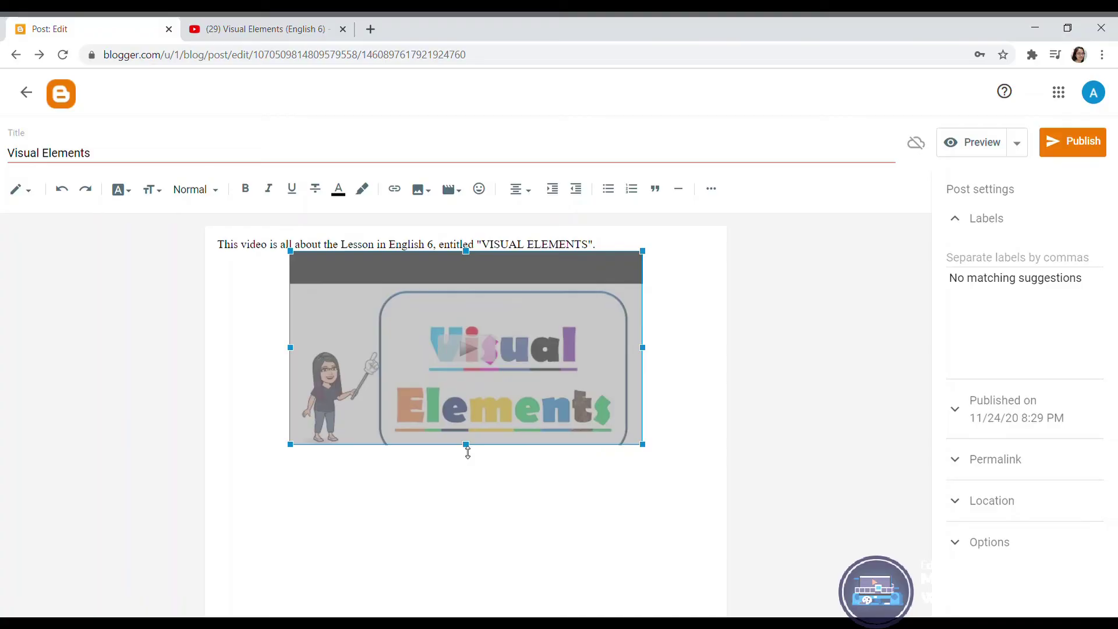
drag(468, 452, 468, 503)
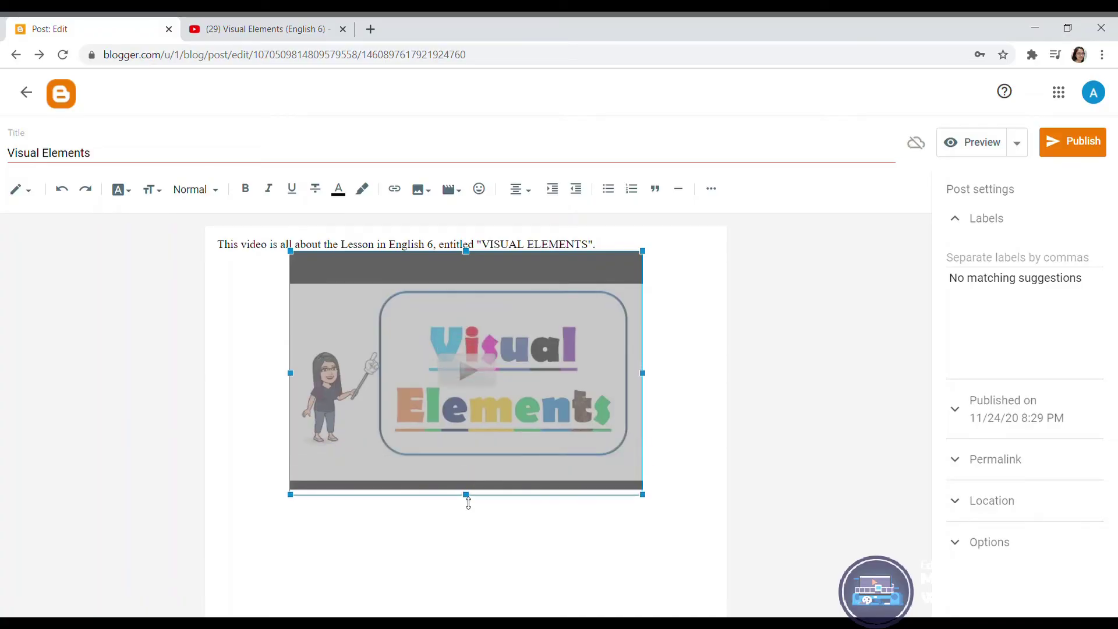
drag(643, 373, 651, 375)
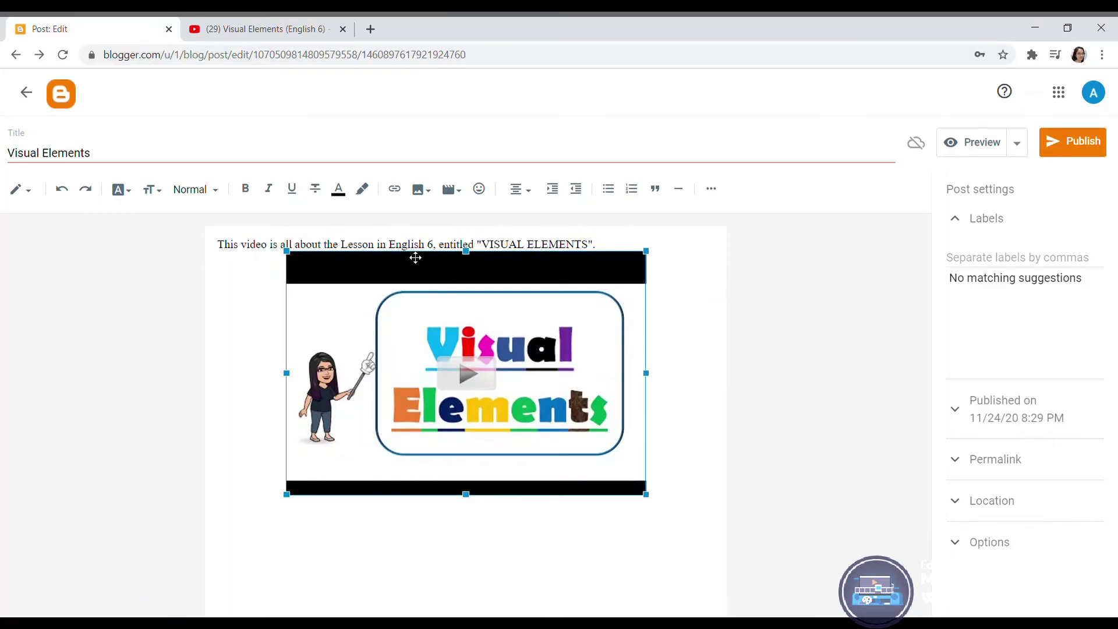
drag(598, 245, 213, 245)
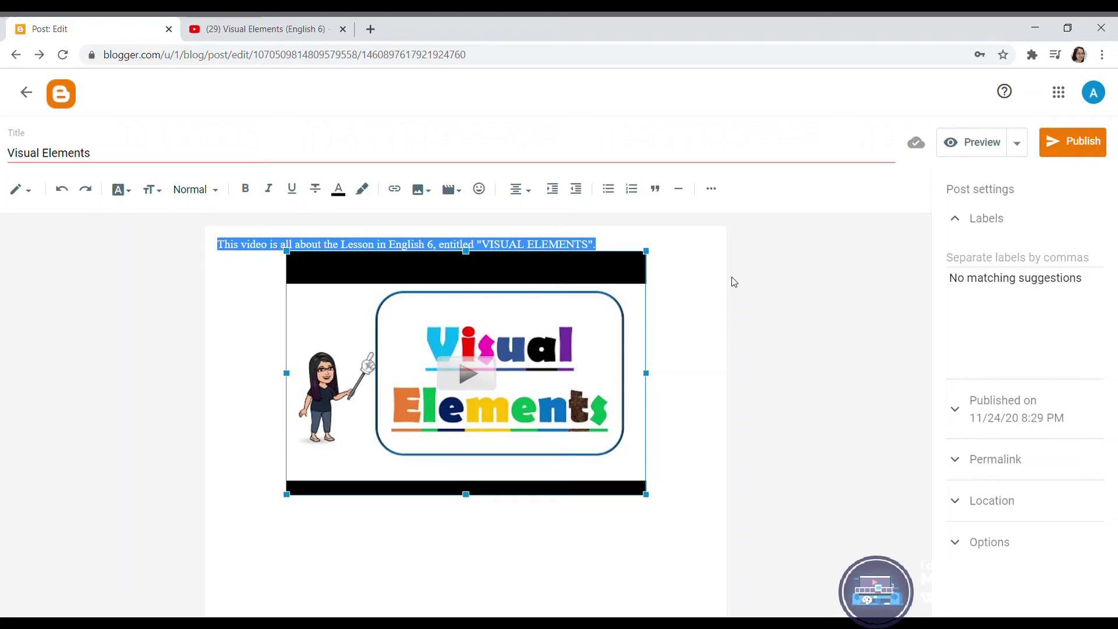
click(517, 196)
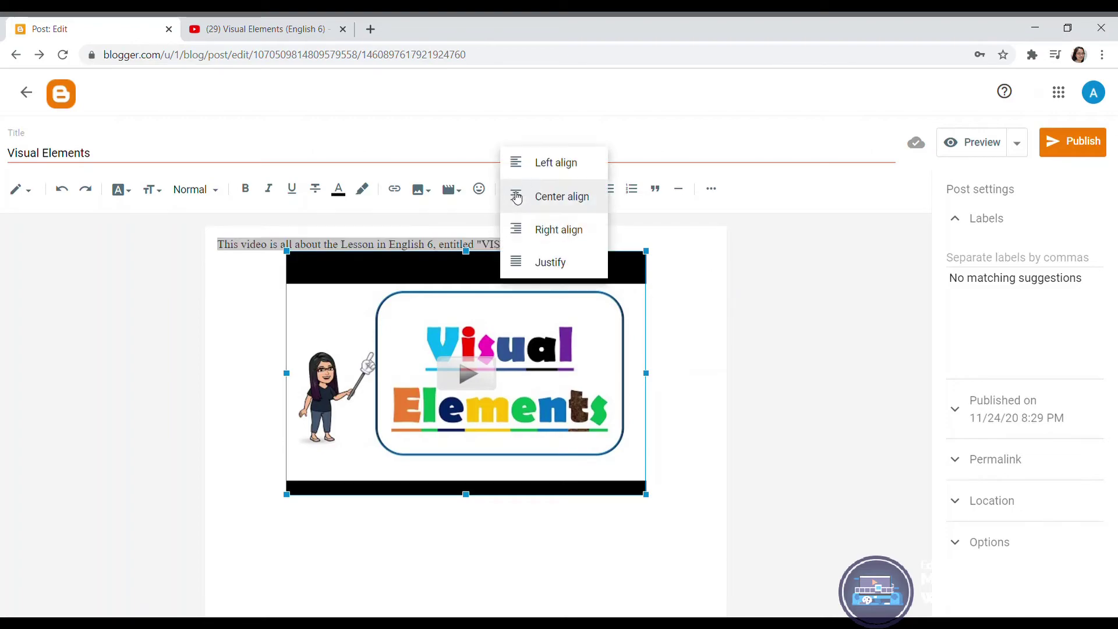
click(562, 206)
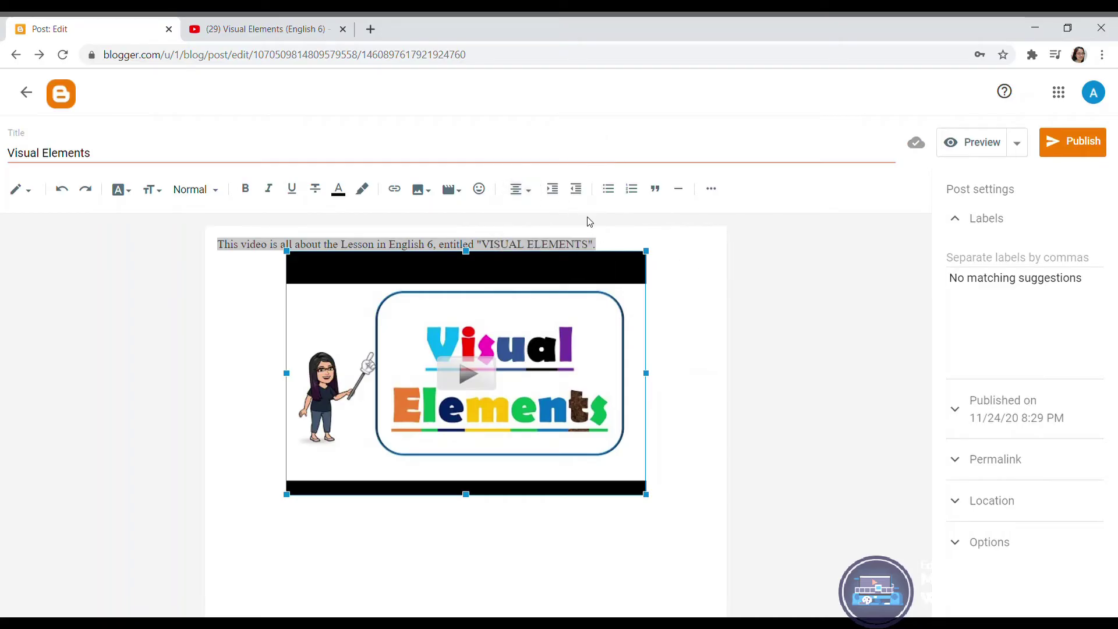
click(536, 190)
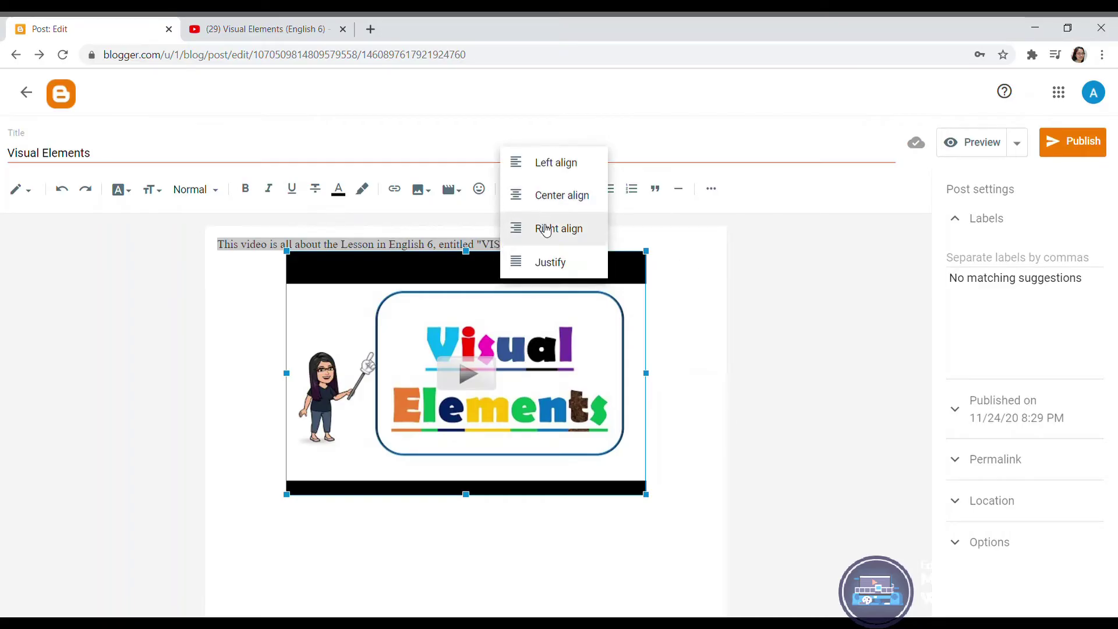
click(541, 196)
click(707, 294)
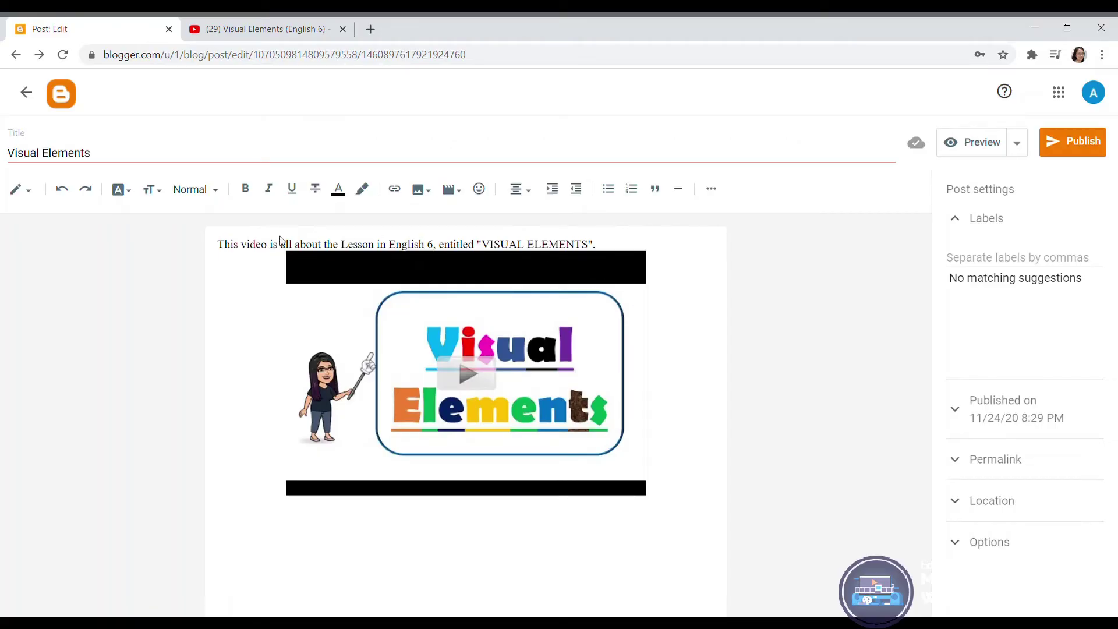
drag(218, 247, 604, 248)
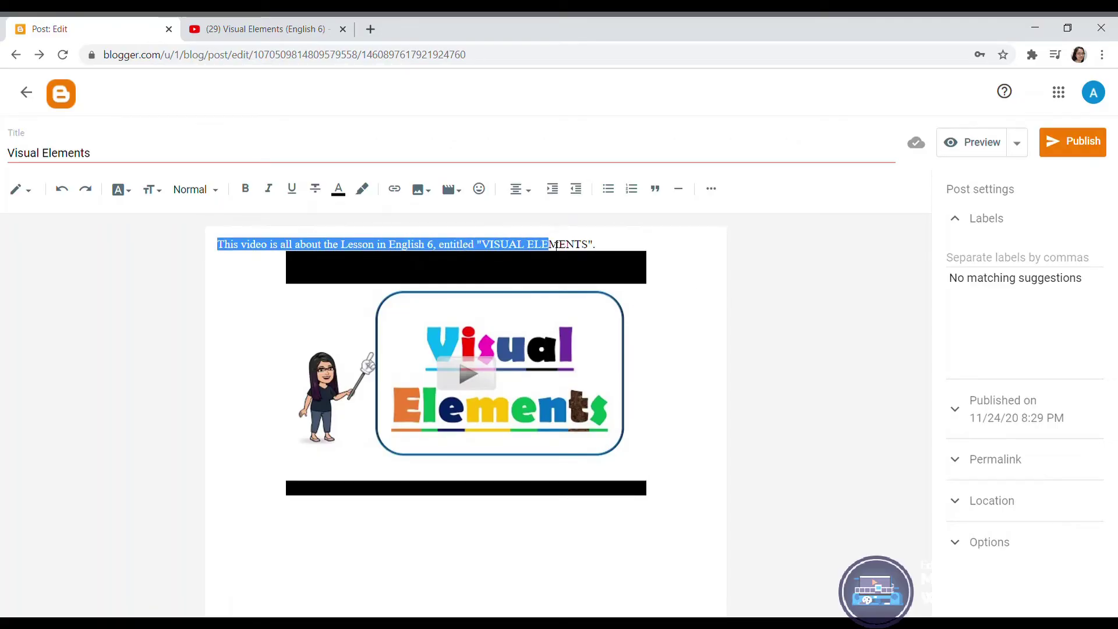
click(603, 248)
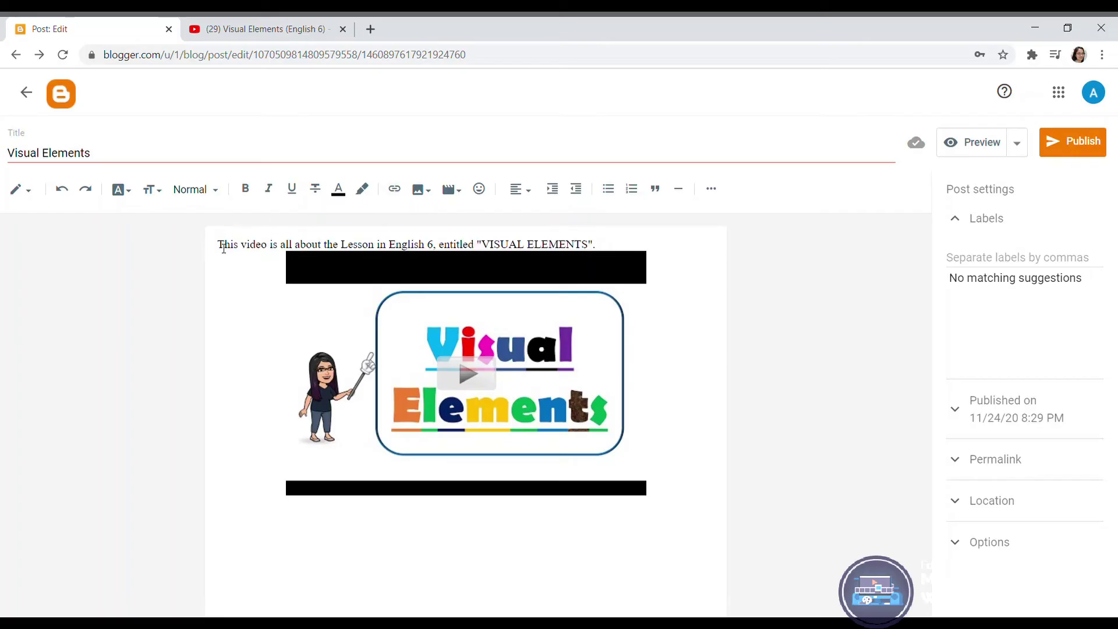
Step: Set the intro sentence in Helvetica as a Subheading (after trying Major Heading)
drag(220, 245, 597, 246)
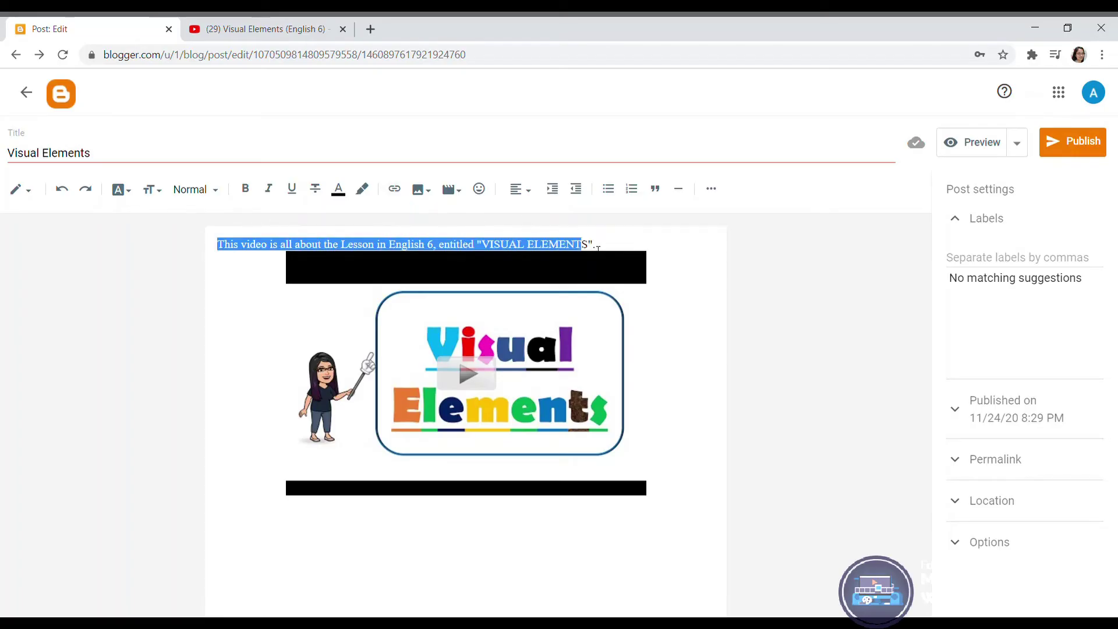
click(129, 192)
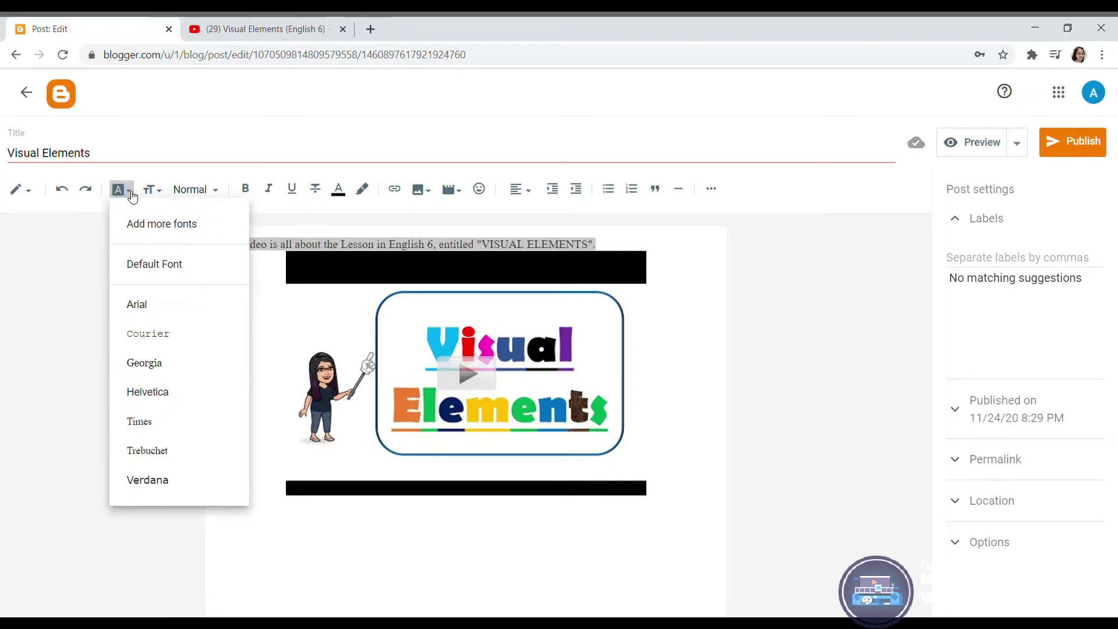
click(159, 398)
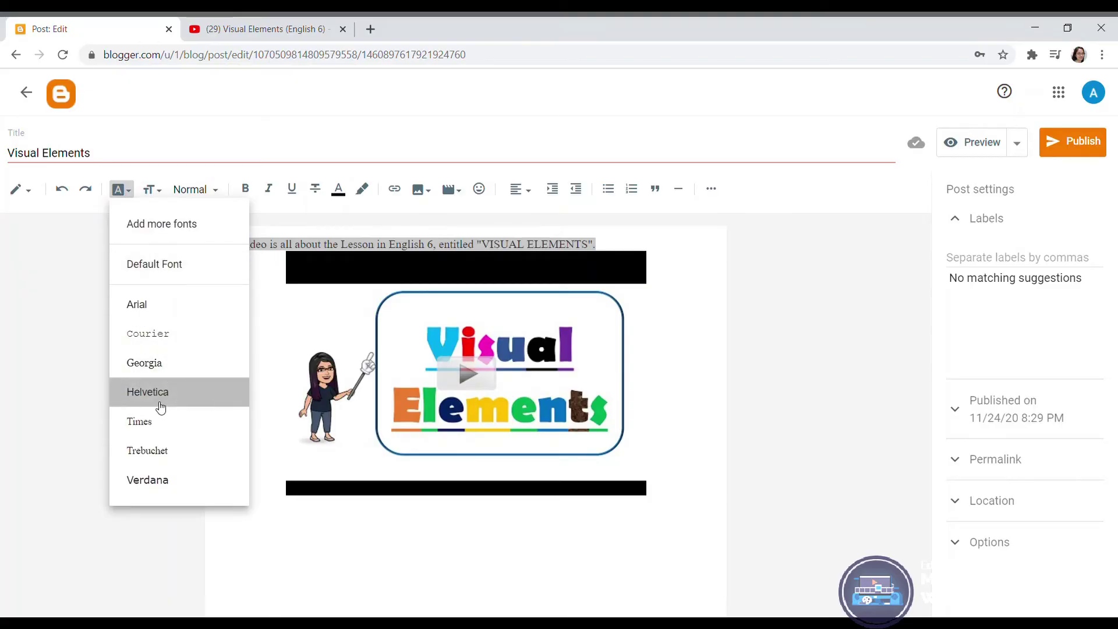
click(212, 189)
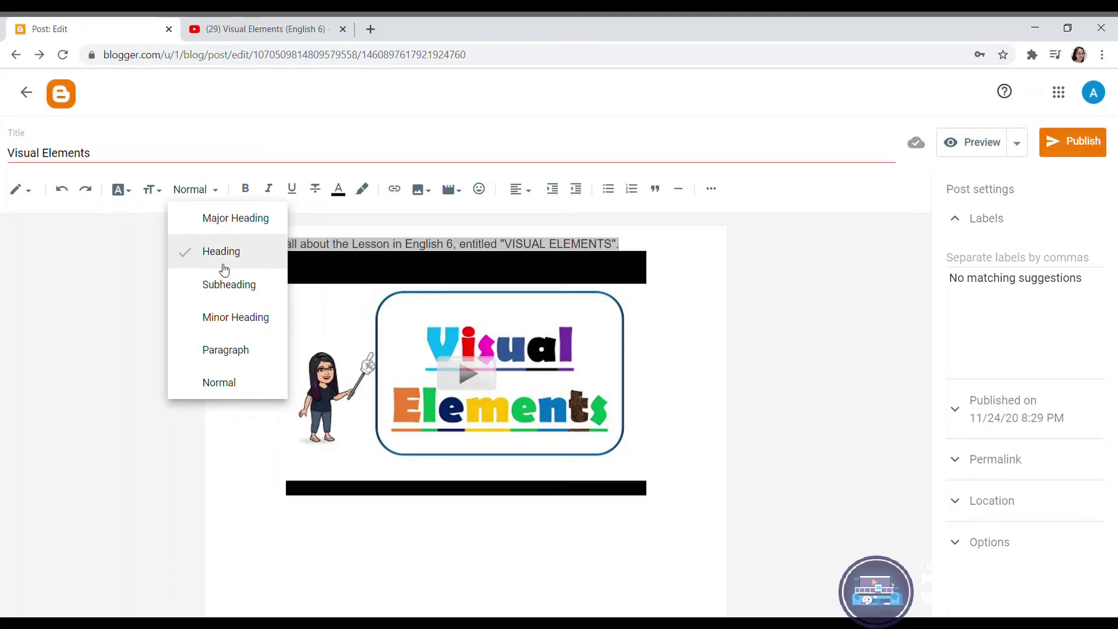
click(228, 221)
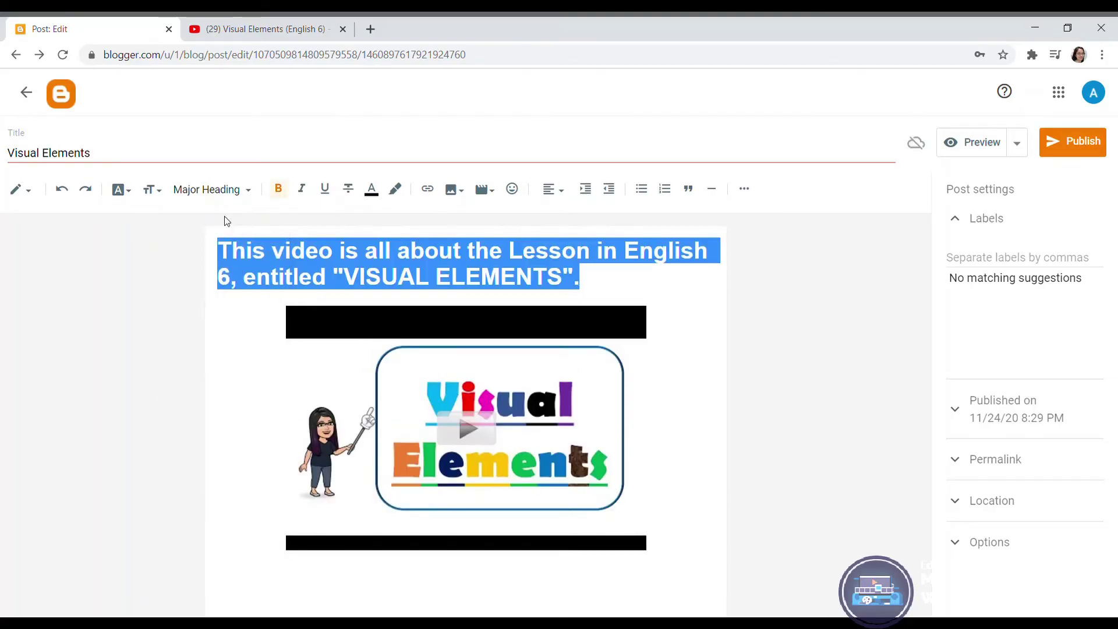
click(237, 191)
click(236, 289)
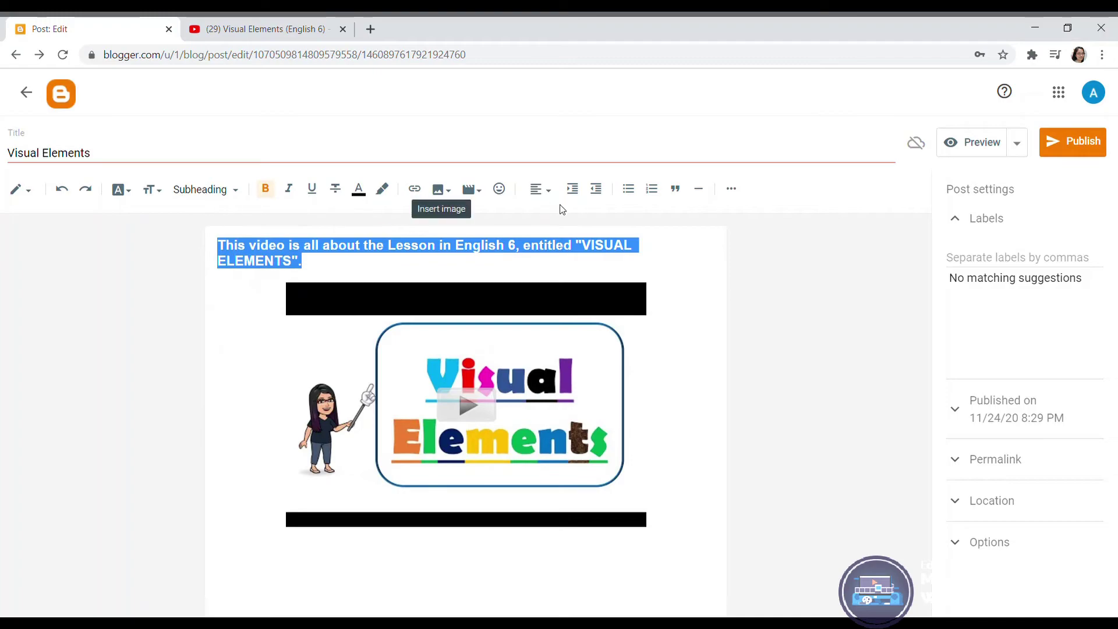
Step: Centre-align the subheading, after briefly right-aligning it
click(540, 188)
click(588, 262)
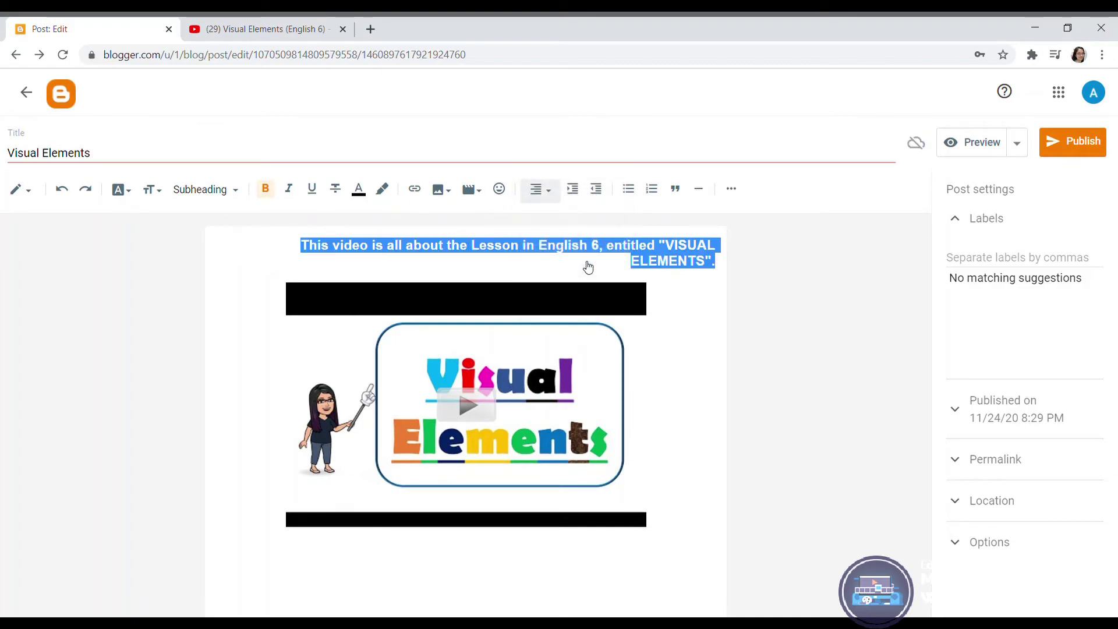
click(542, 189)
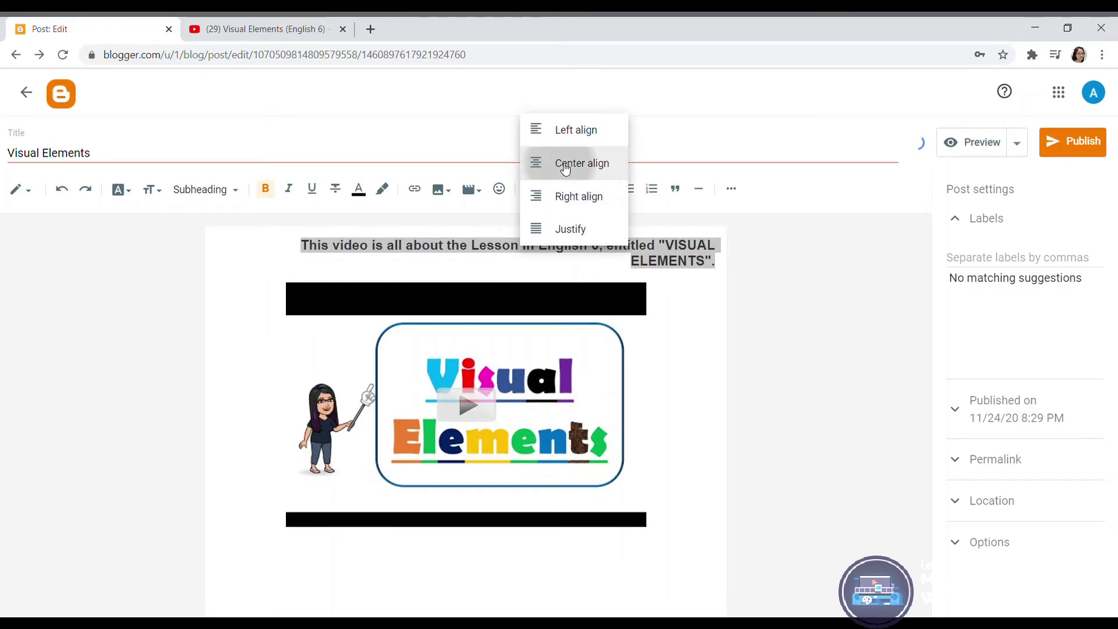
click(566, 163)
click(568, 267)
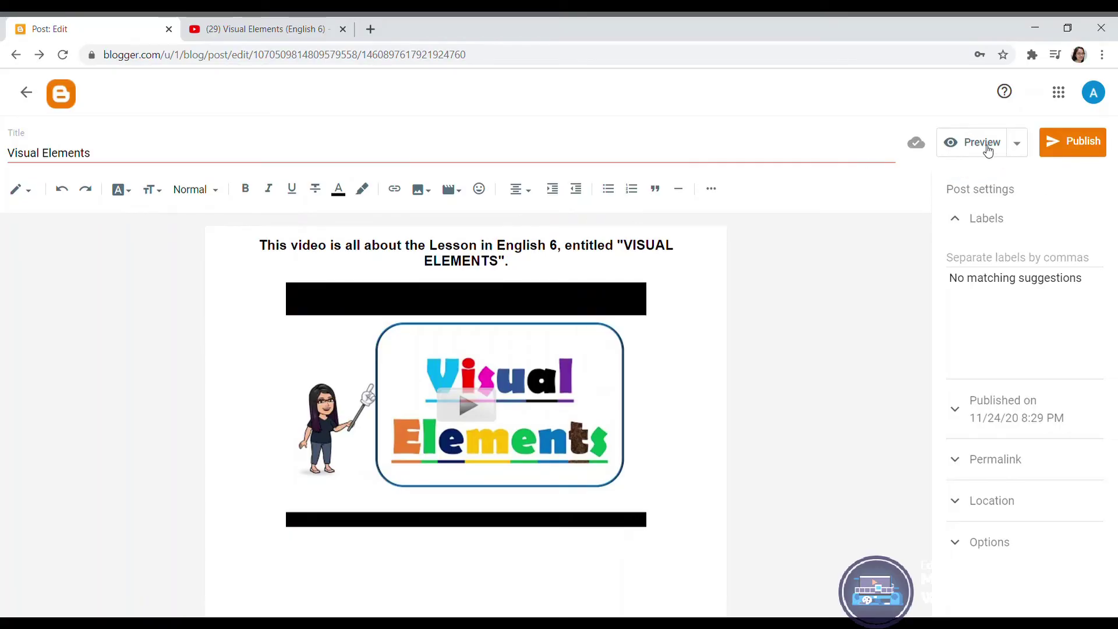
Step: Publish the Visual Elements post, confirming the dialog, then start a new browser tab
click(1084, 150)
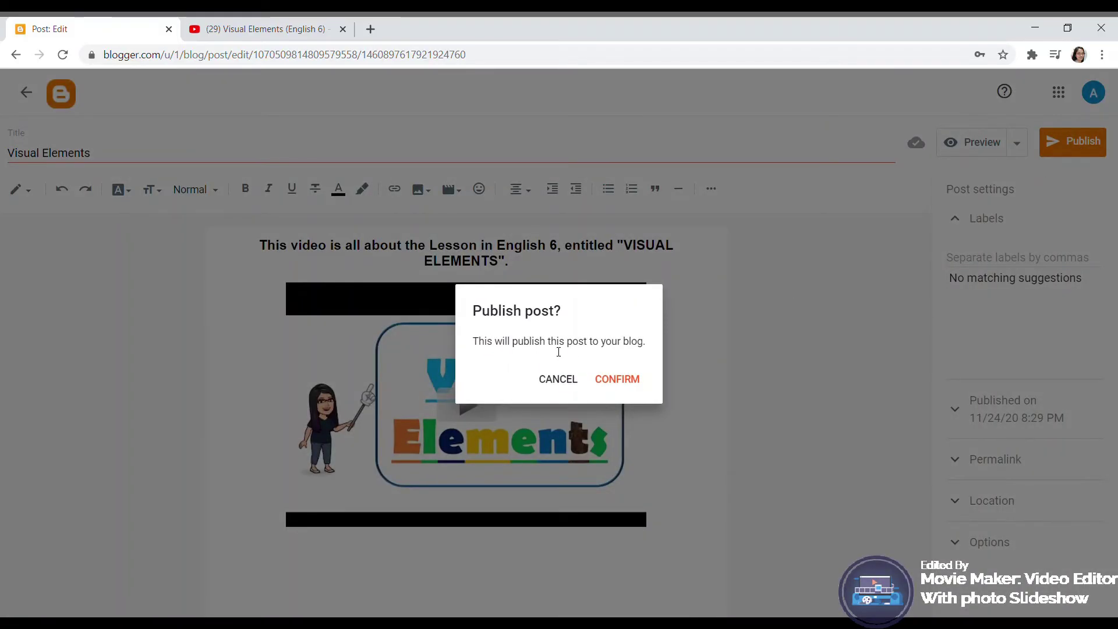
click(617, 374)
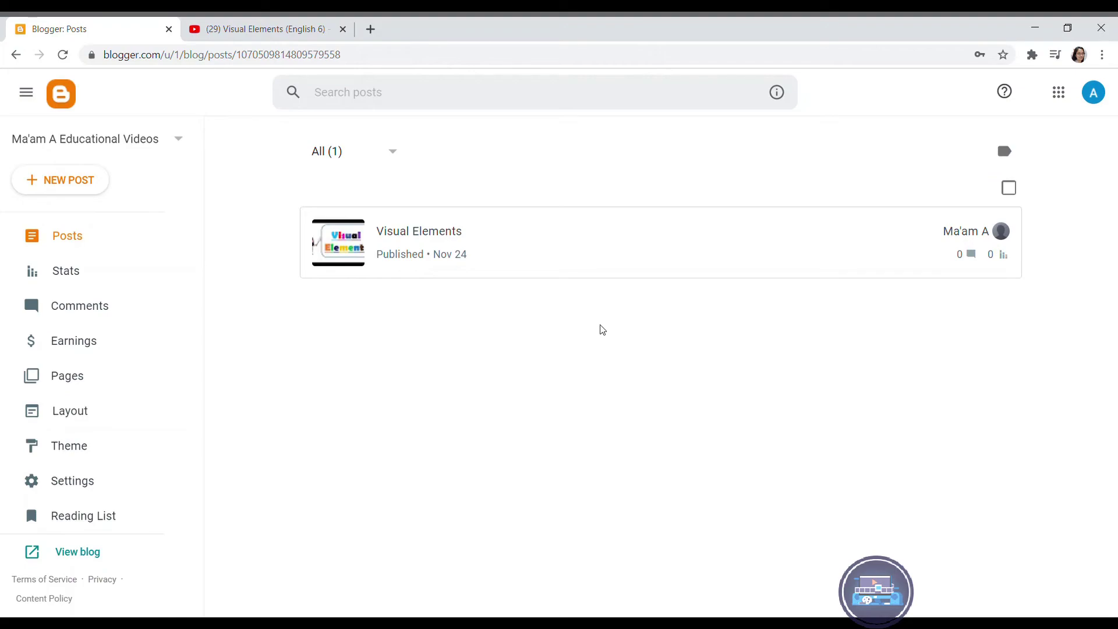
click(371, 30)
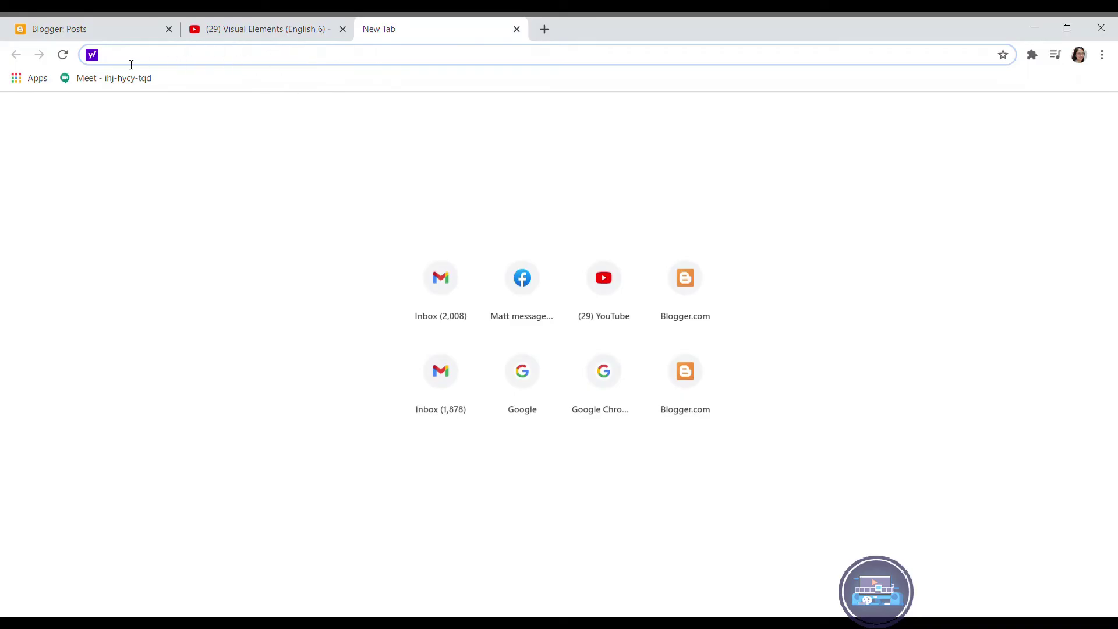
text(ai)
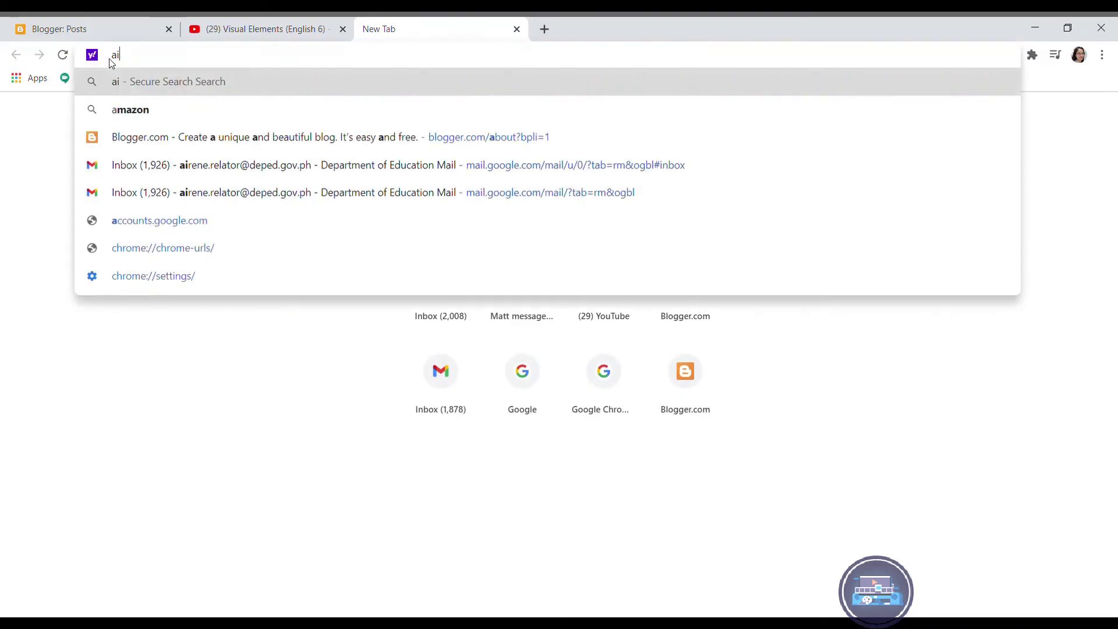
text(renebu)
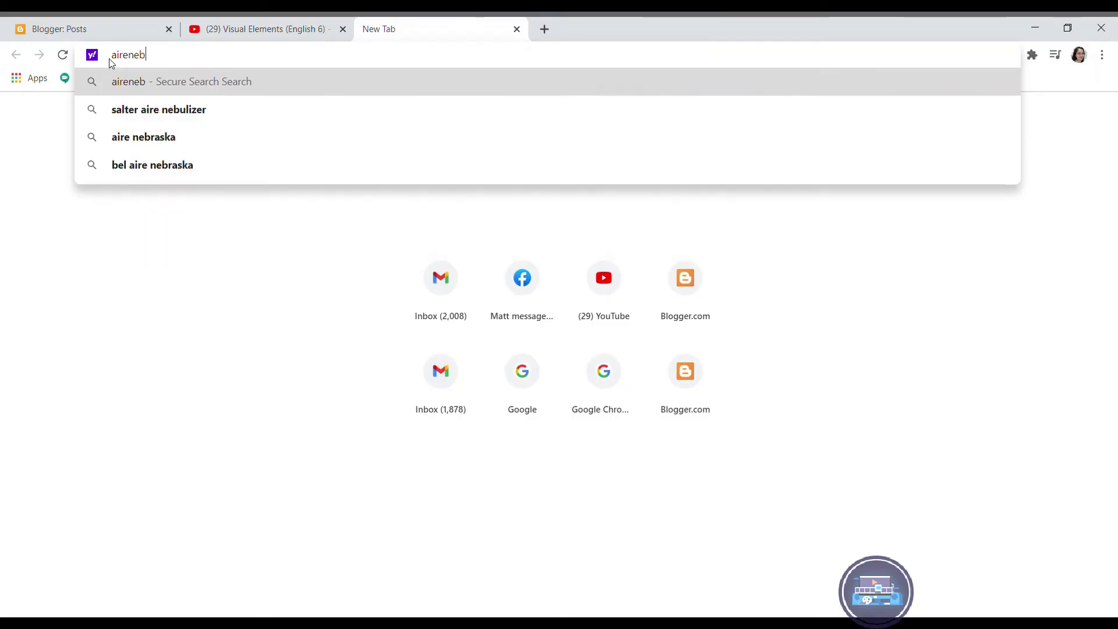
text(enaventu)
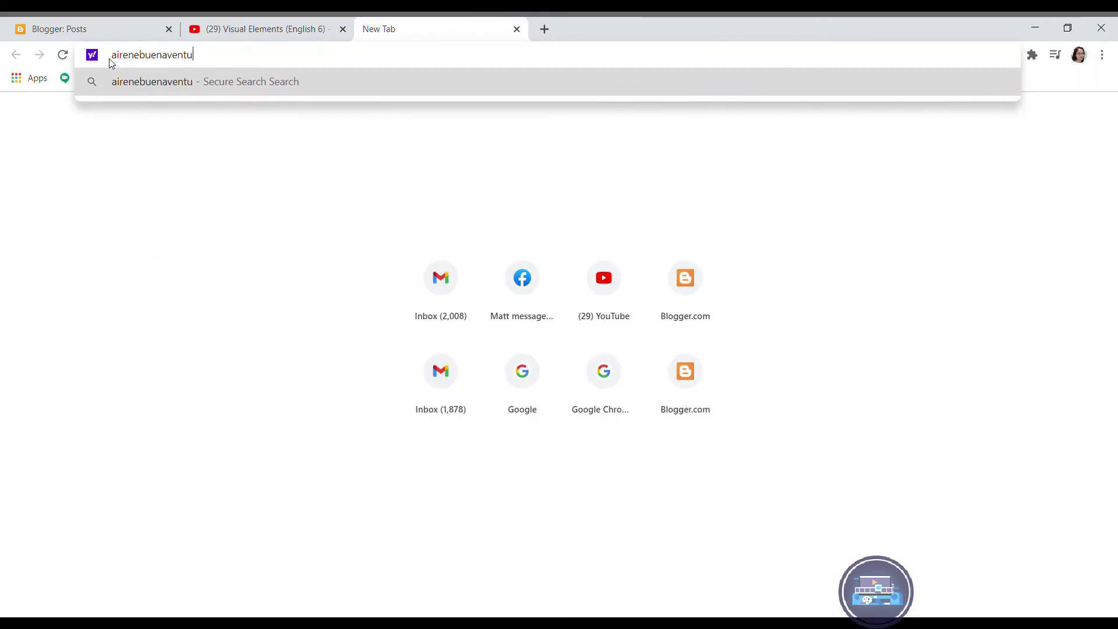
text(ra.blog)
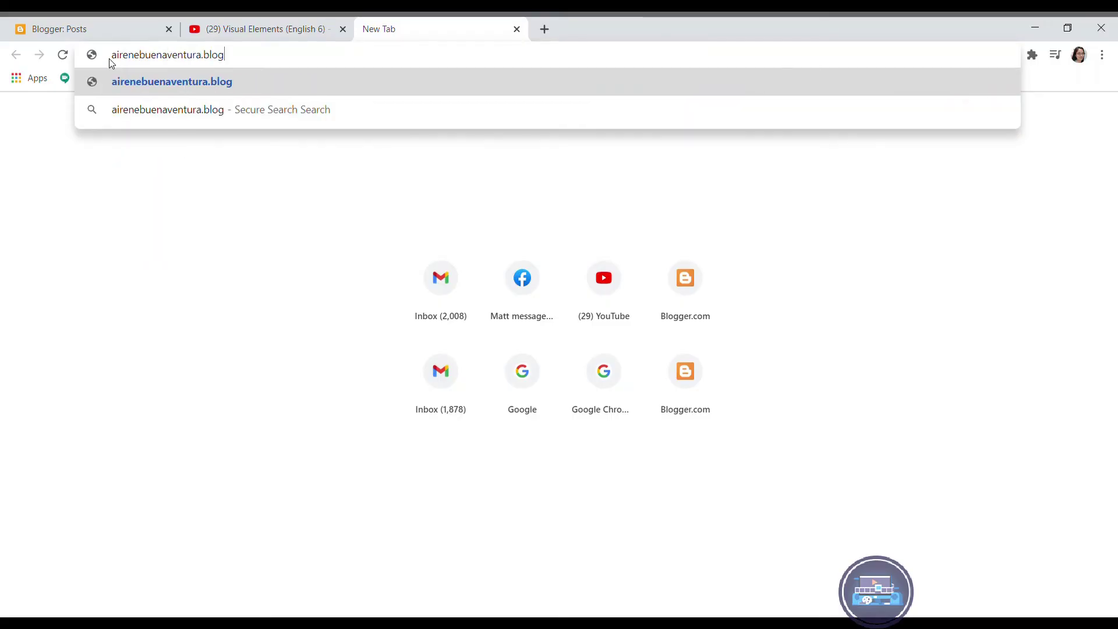
text(spot)
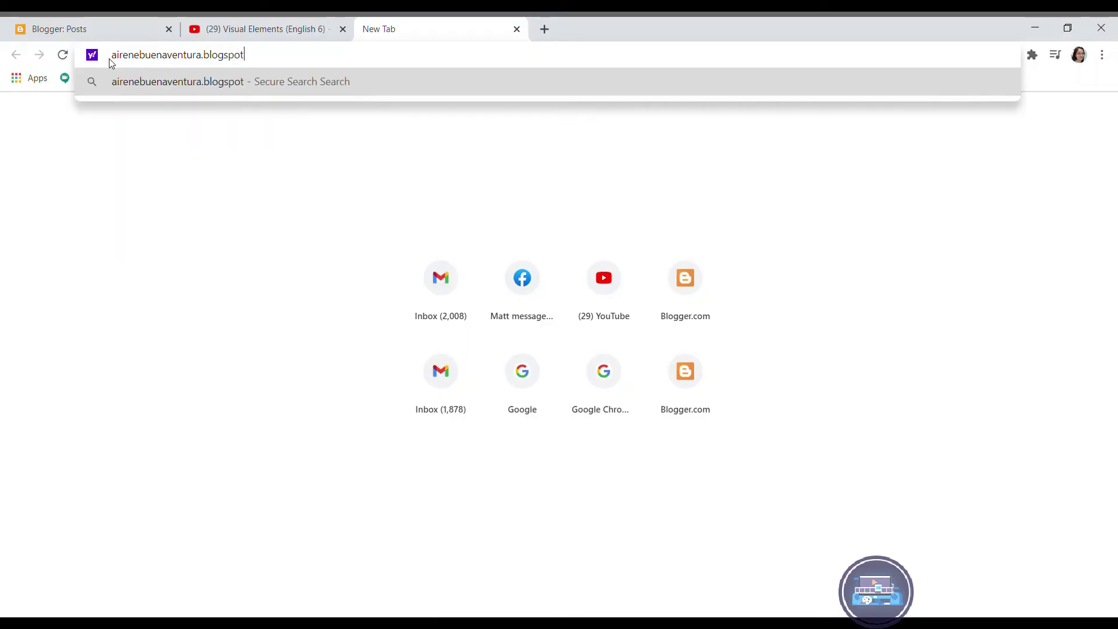
text(.com)
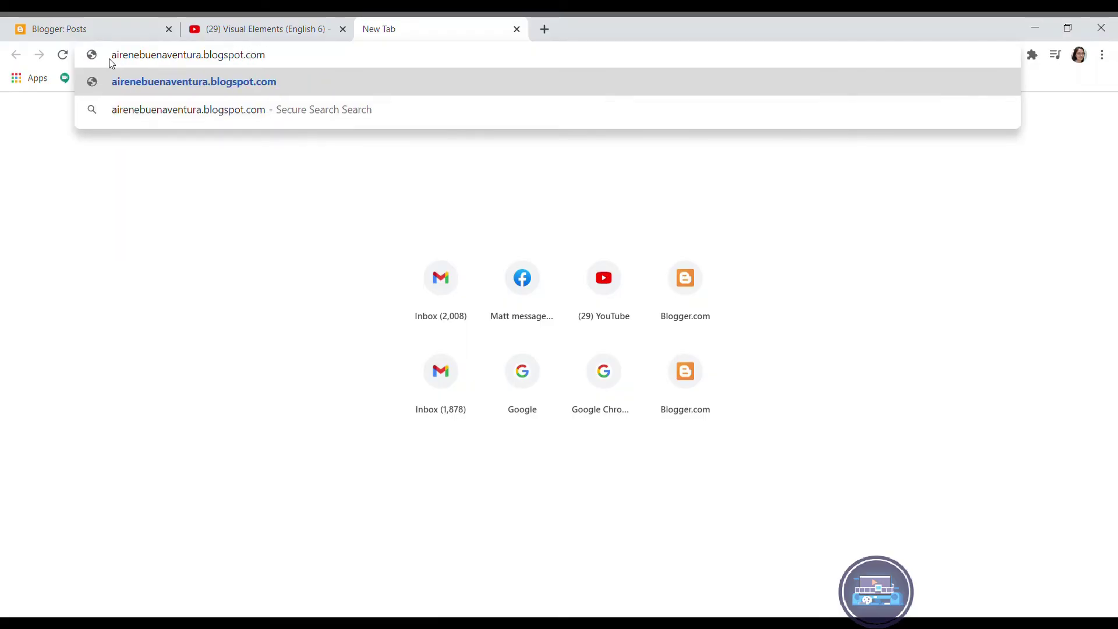
Step: Load the live blog at airenebuenaventura.blogspot.com
key(Return)
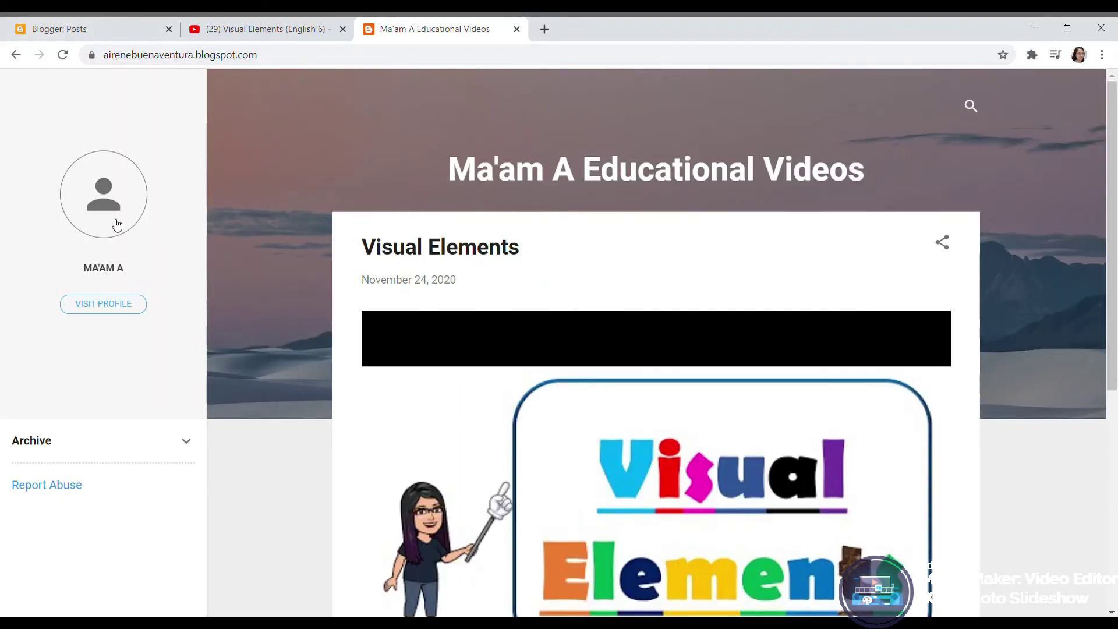
scroll(117, 225, down, 2)
scroll(132, 218, up, 2)
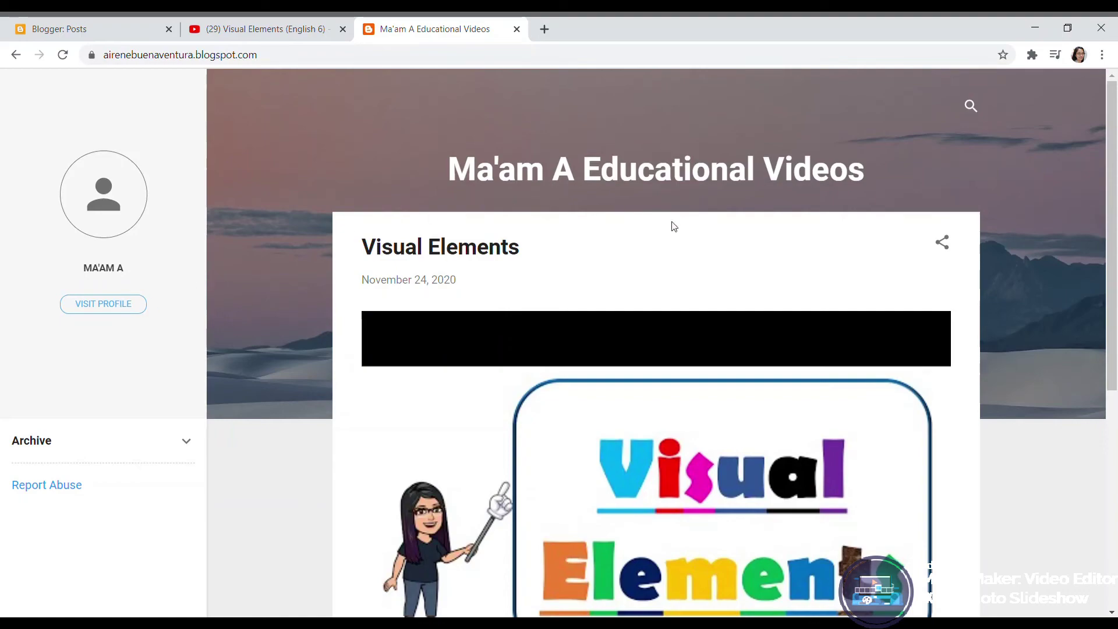
scroll(922, 318, down, 1)
scroll(917, 332, down, 2)
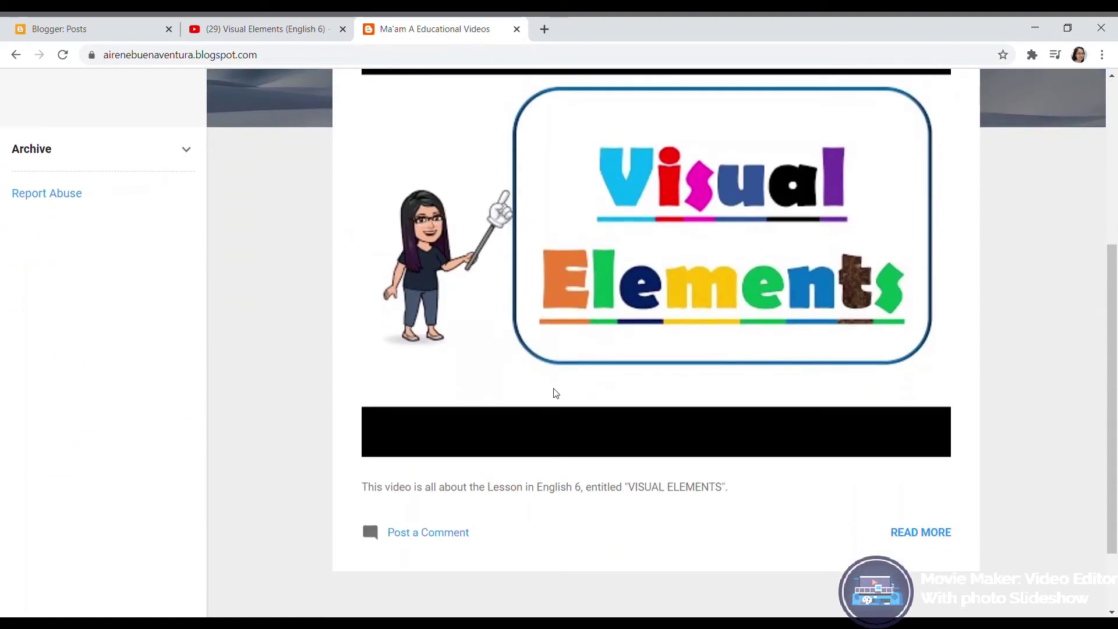
scroll(691, 397, up, 1)
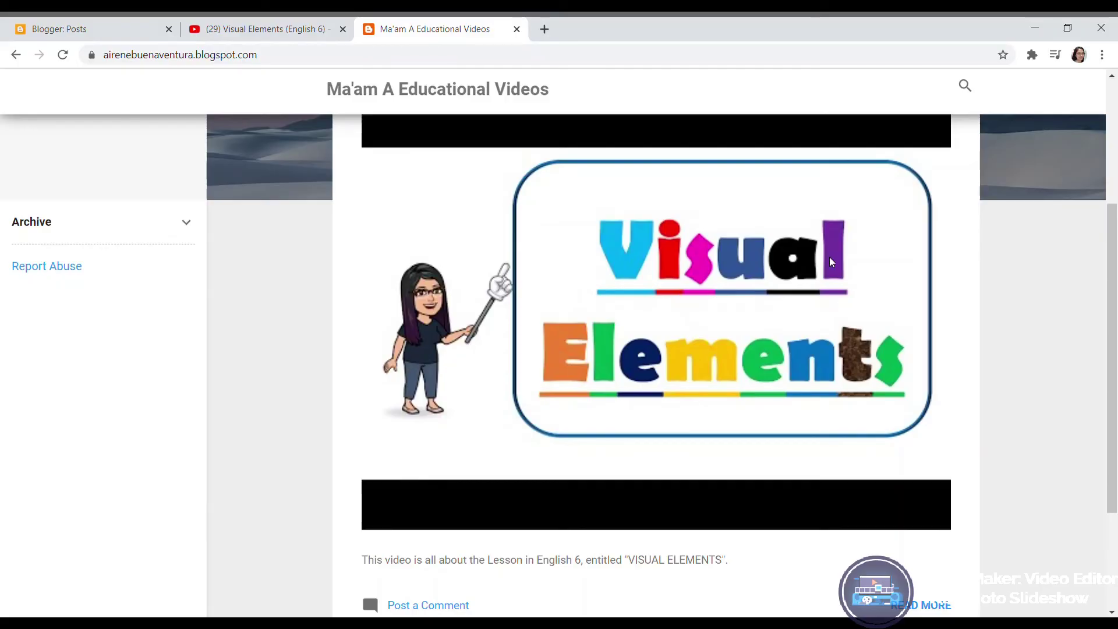
scroll(834, 306, down, 2)
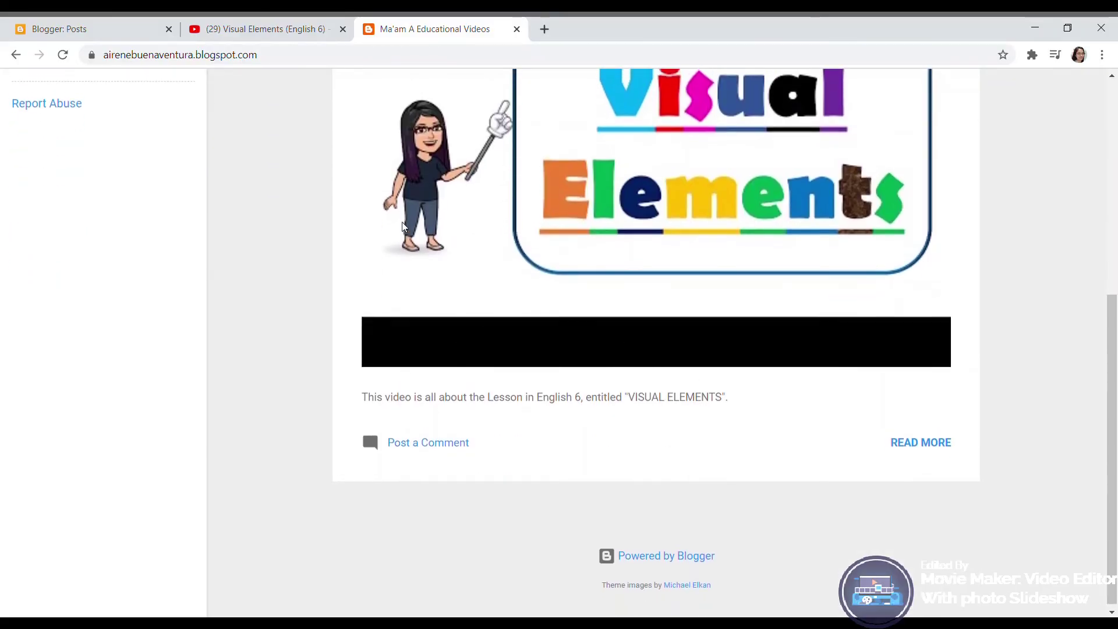
scroll(524, 350, up, 3)
scroll(536, 318, down, 3)
Step: Go to the Visual Elements post's 'Post a Comment' page
click(415, 439)
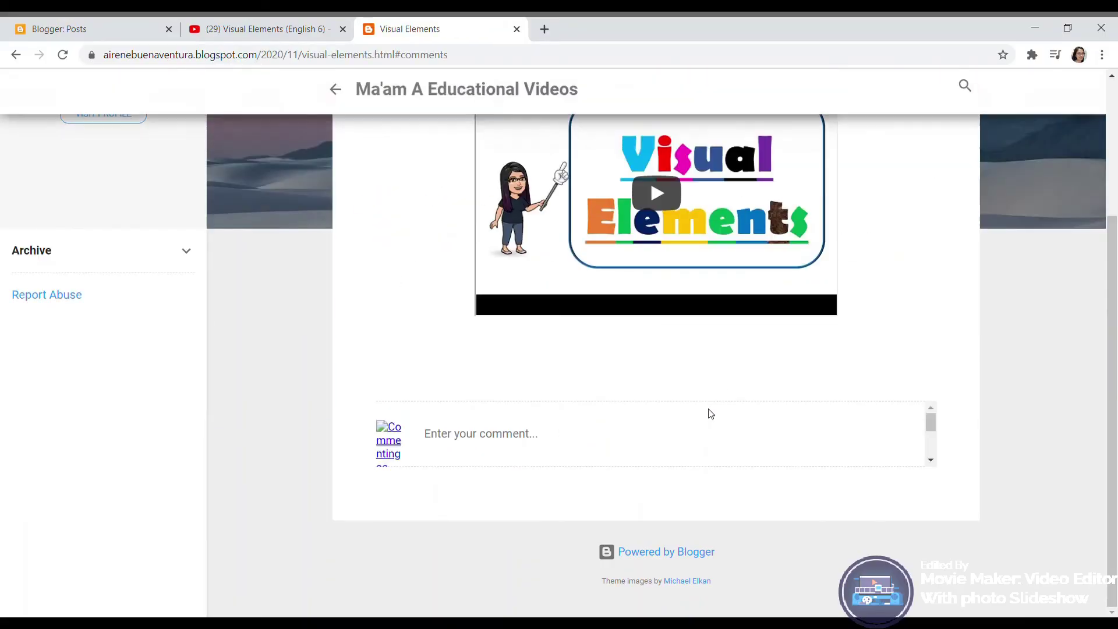
Step: Write a comment about having seen the Visual Elements video and publish it
click(424, 442)
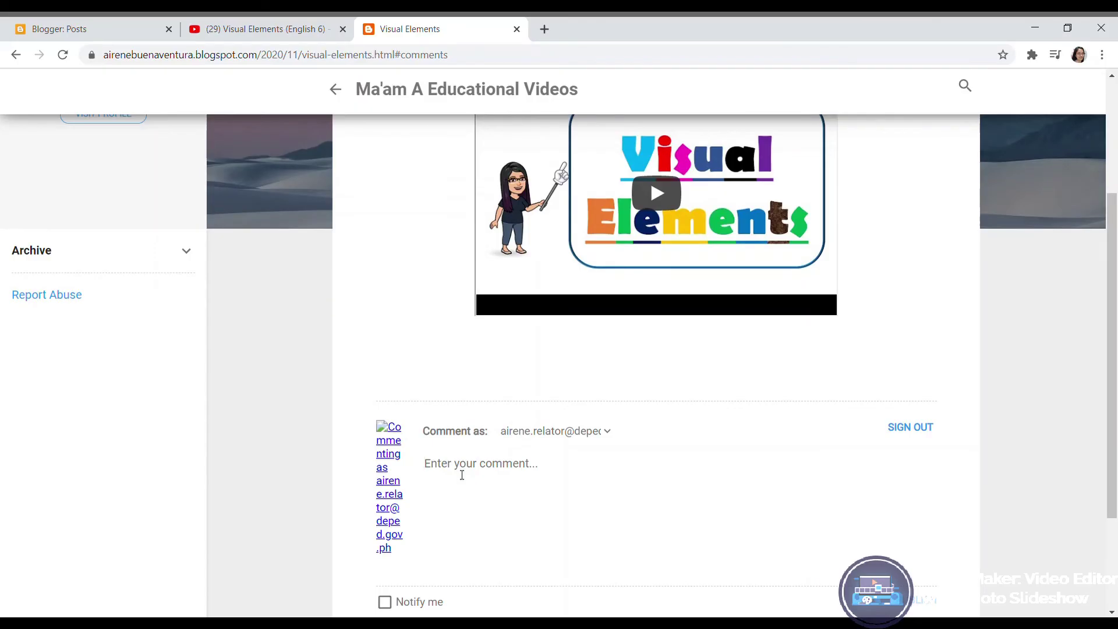
text(I al)
text(ead)
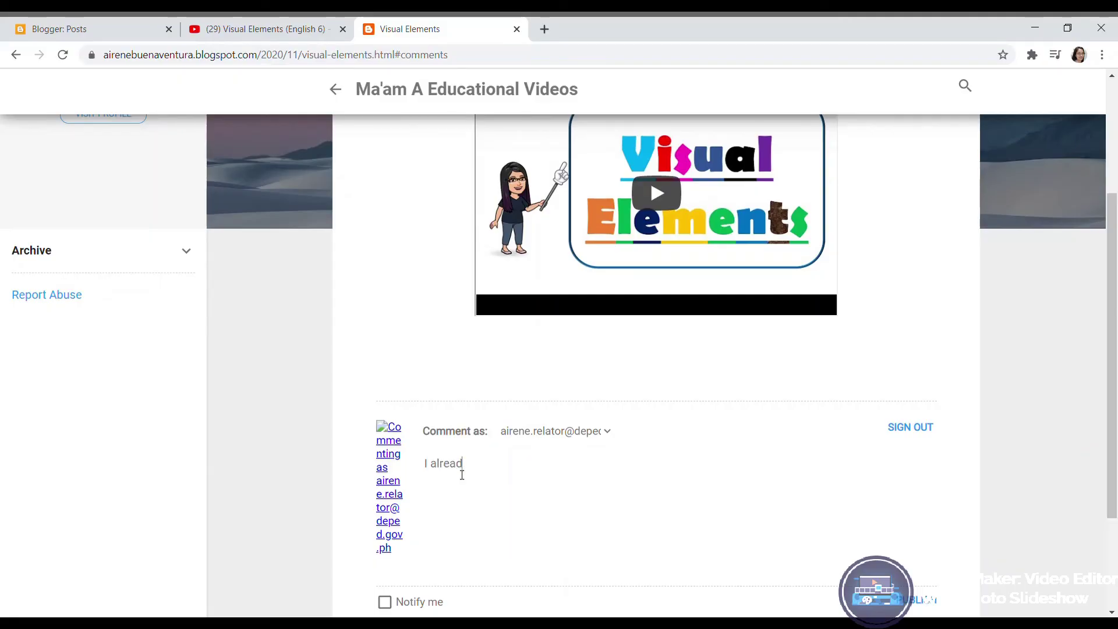
text(en )
text(y)
text(r)
text(pertaining t)
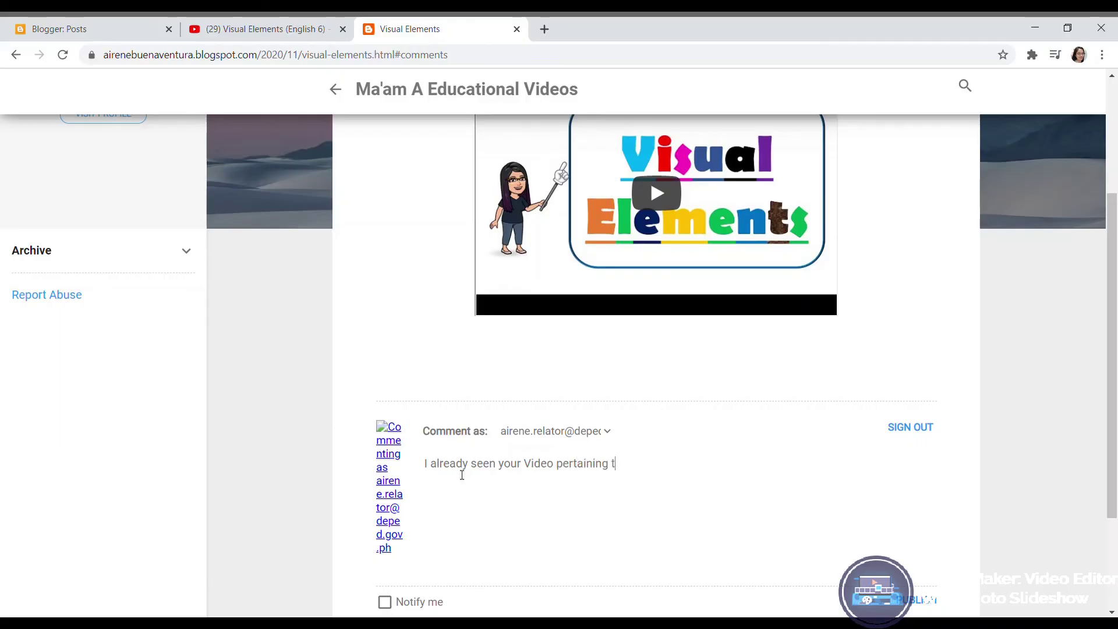
text(Visual Elemtn)
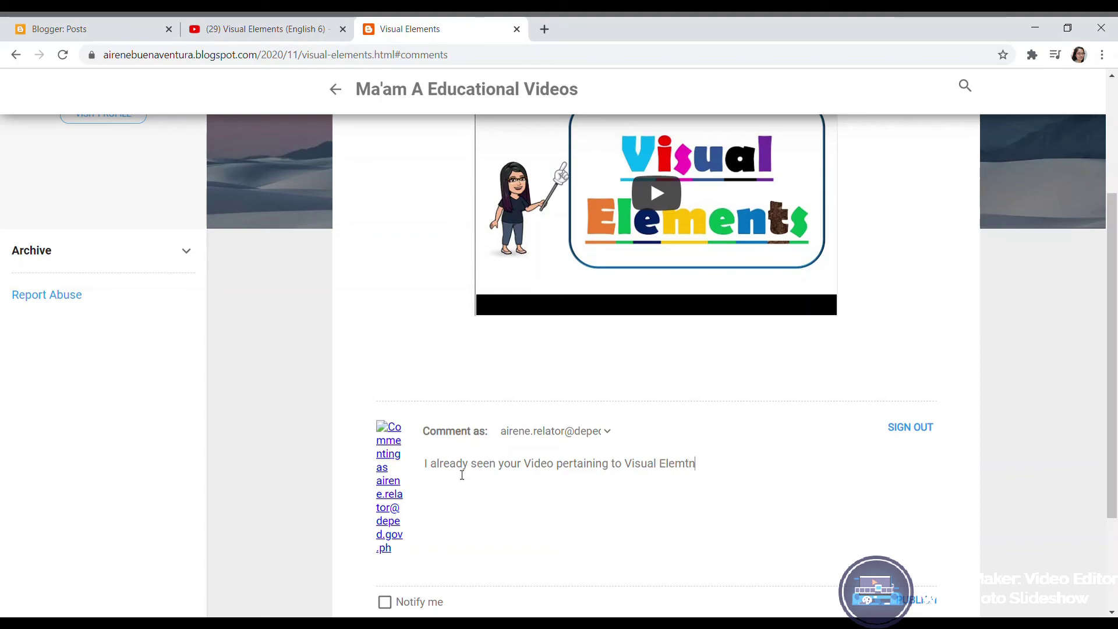
key(BackSpace)
key(BackSpace)
key(BackSpace)
text(etns)
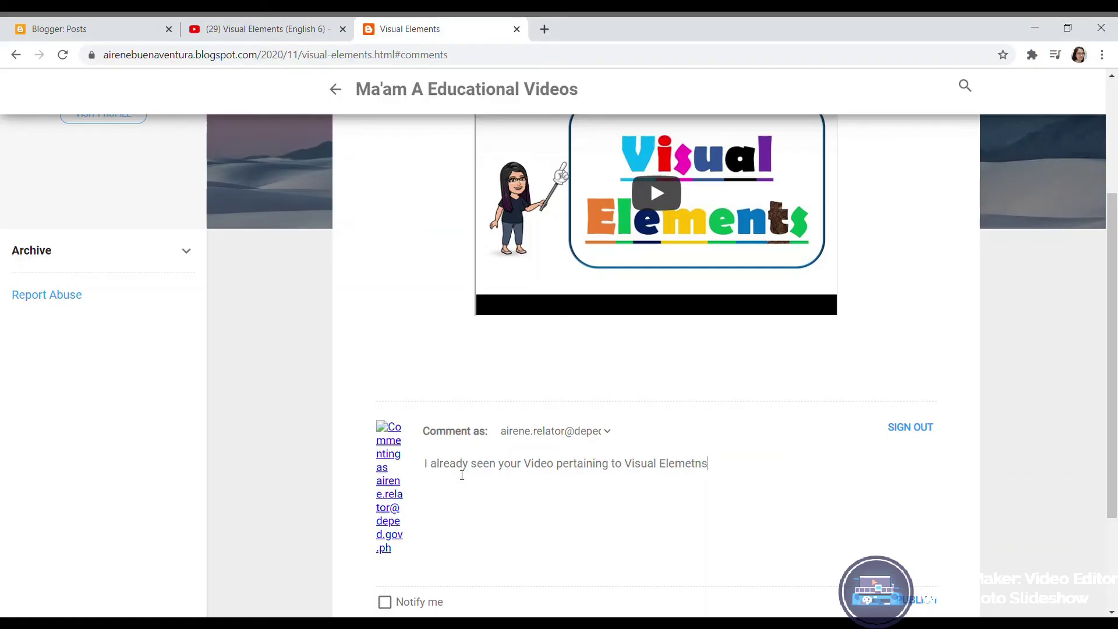
text(nts.)
click(916, 601)
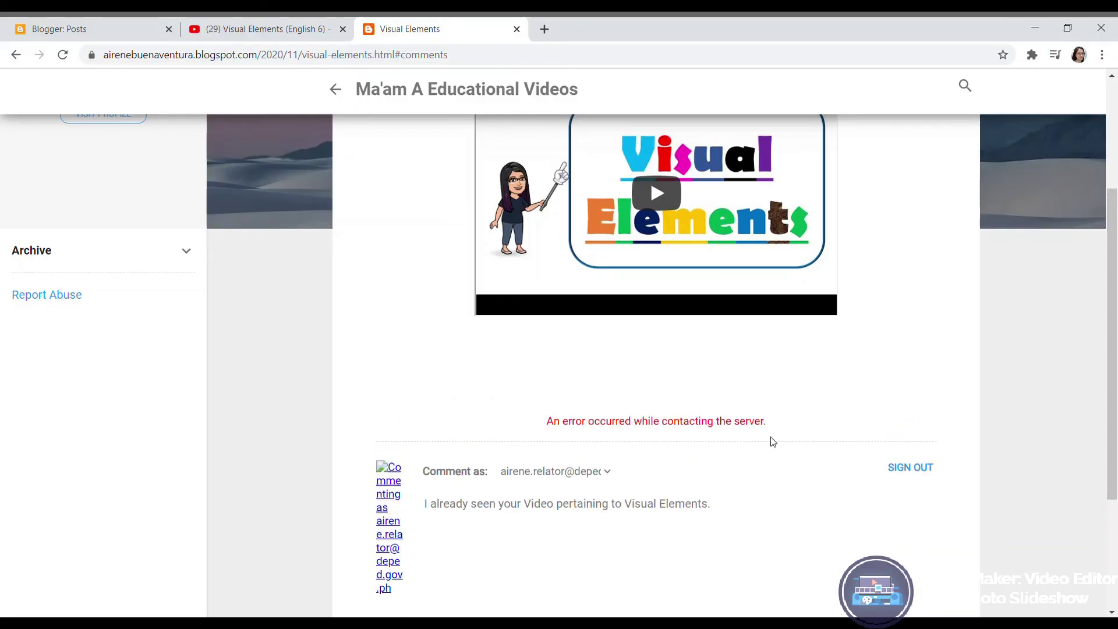
scroll(771, 452, up, 3)
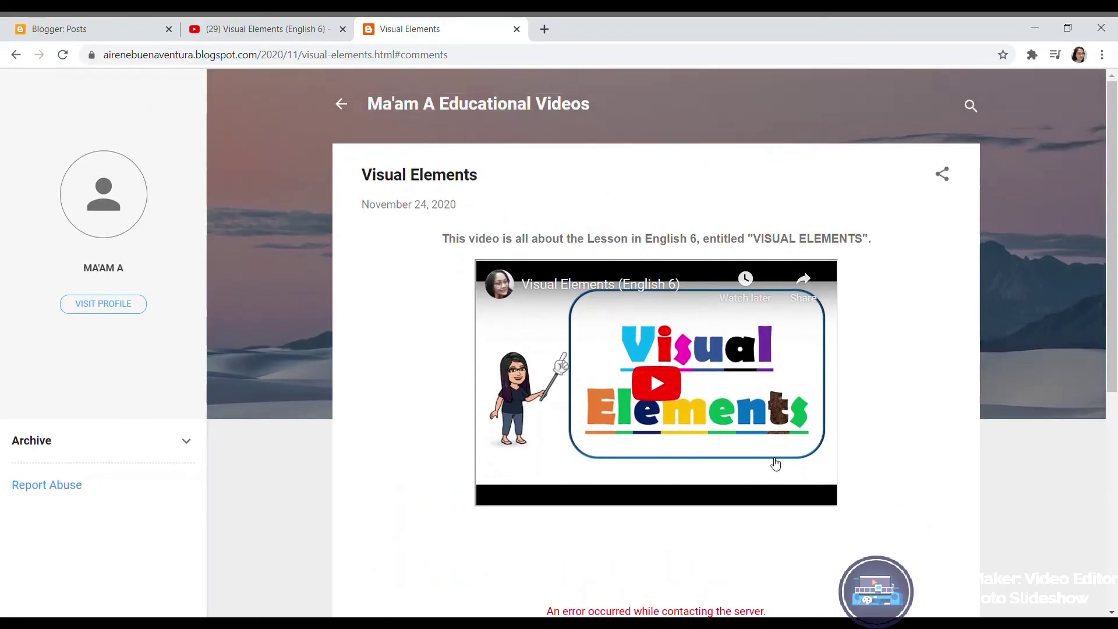
Step: Play the embedded video briefly, pause it, and return to the Blogger posts dashboard
click(660, 385)
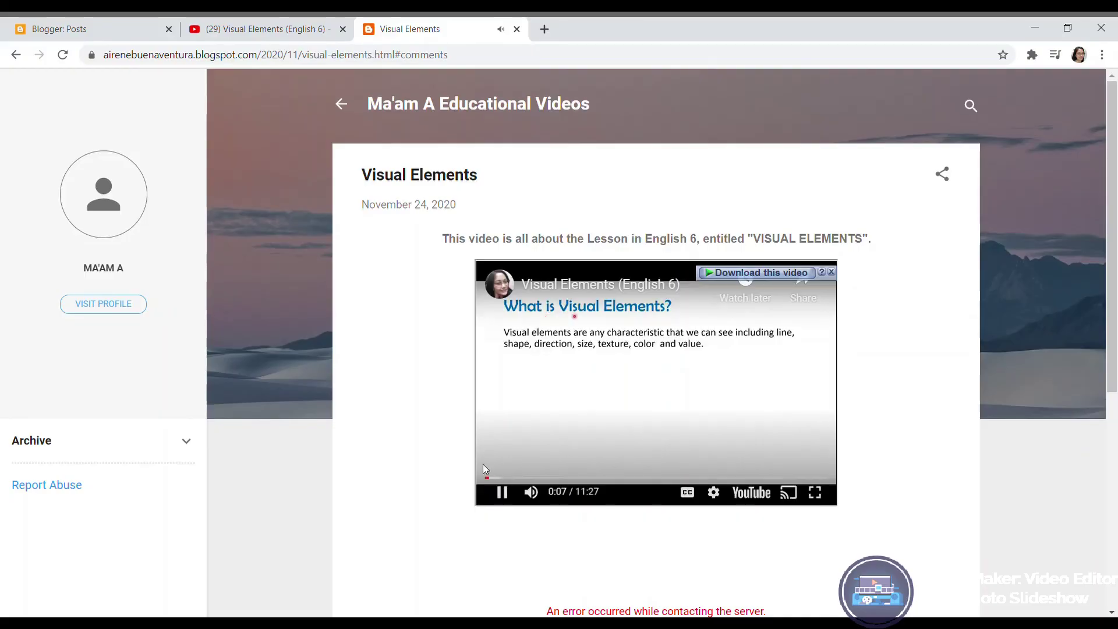
click(501, 491)
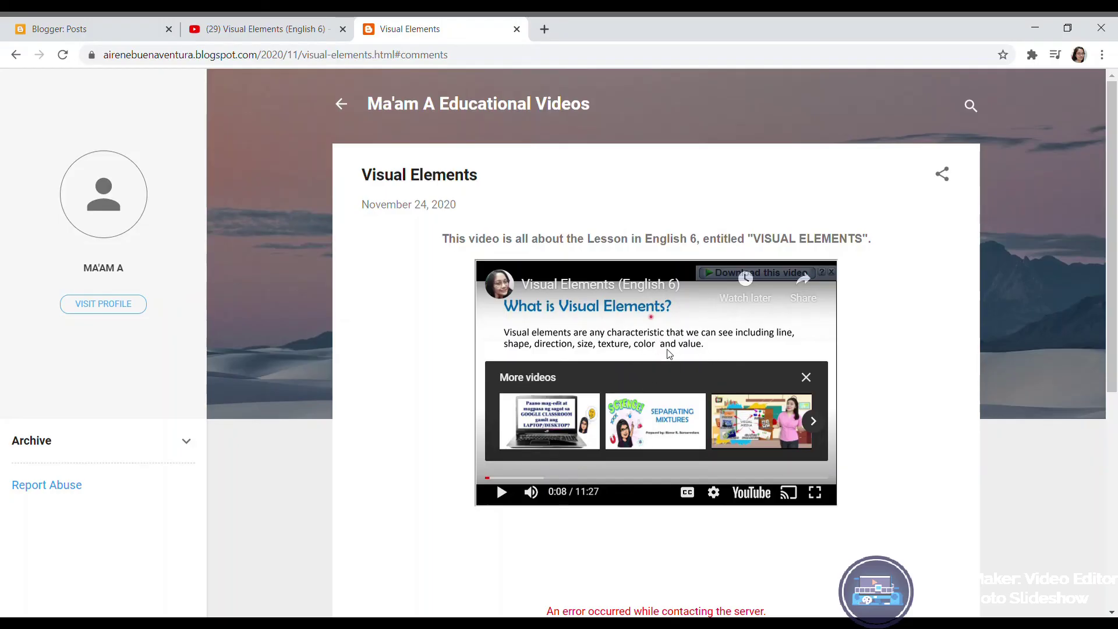
click(262, 29)
click(61, 28)
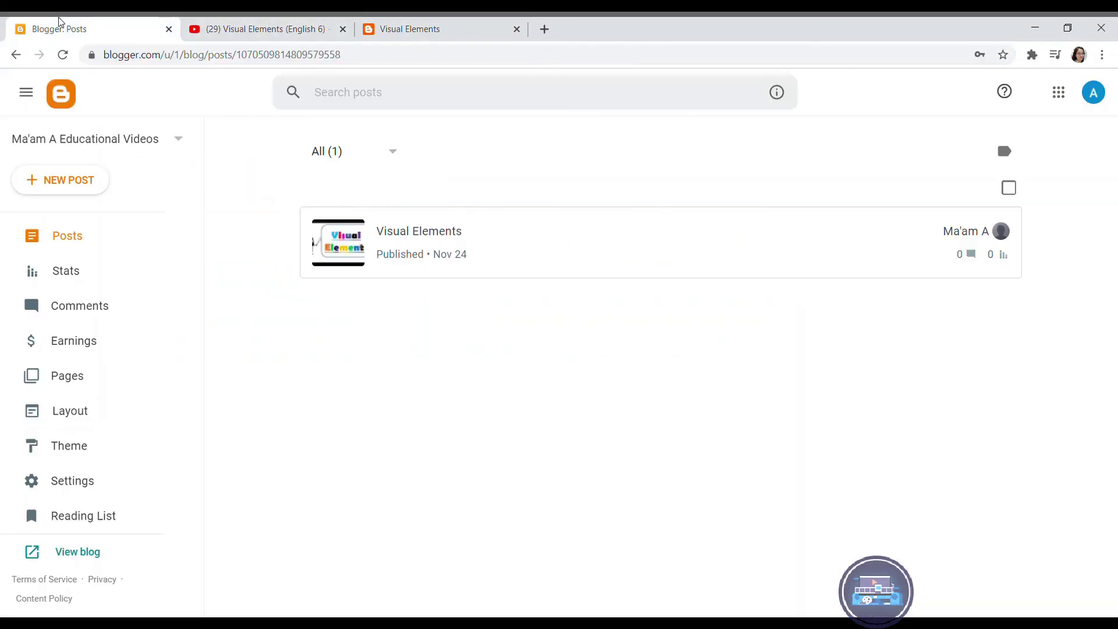